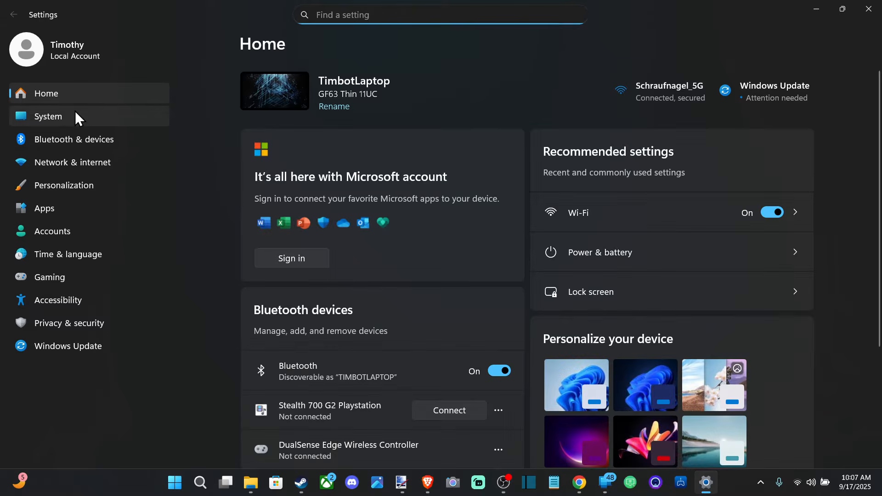
Open the properties of the DualSense Edge Wireless Controller's Headset Microphone from the system sound settings
click(76, 115)
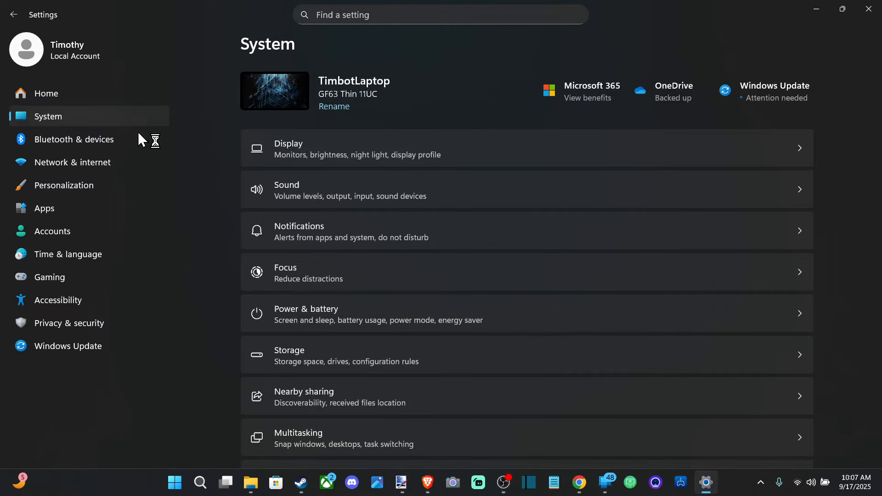
click(340, 192)
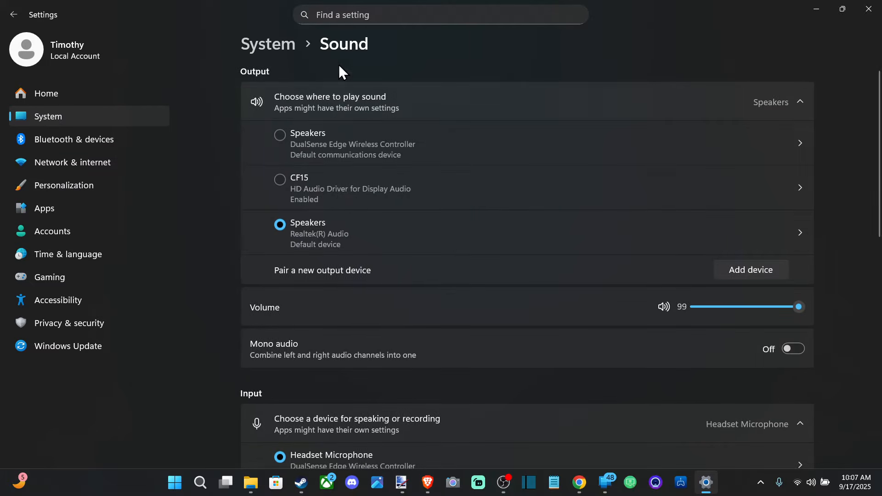
scroll(300, 101, down, 5)
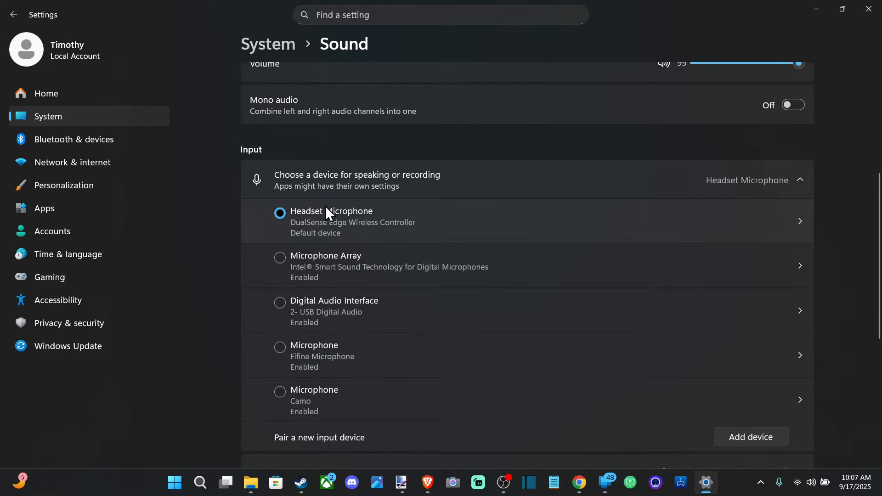
scroll(326, 204, down, 1)
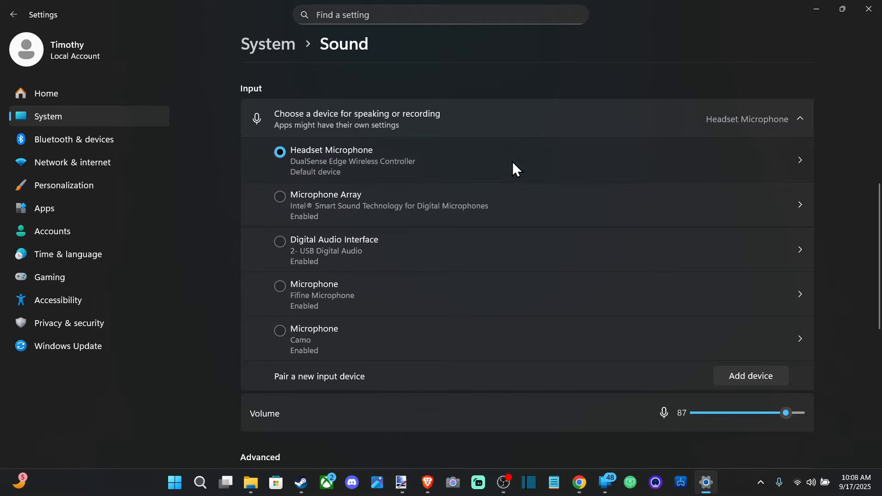
click(476, 164)
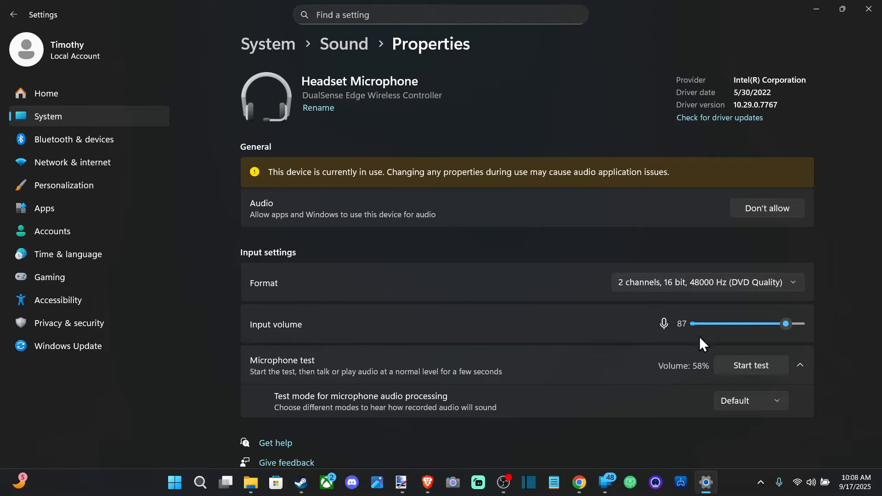
Set the Headset Microphone's input volume to 70
mouse_move(777, 323)
mouse_down()
mouse_move(709, 325)
mouse_move(801, 315)
mouse_move(756, 321)
mouse_move(768, 319)
mouse_up()
drag(763, 323, 802, 323)
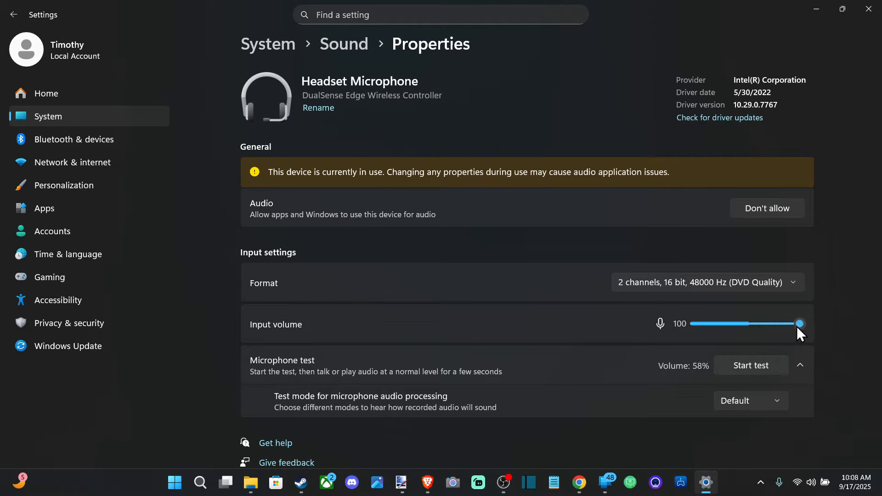
drag(799, 324, 766, 327)
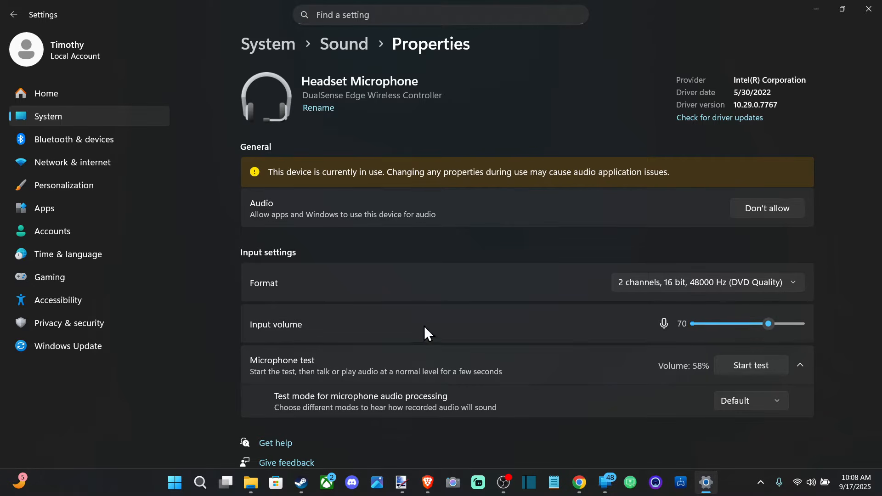
Record a short microphone test for the Headset Microphone and play back the recorded sample
click(759, 370)
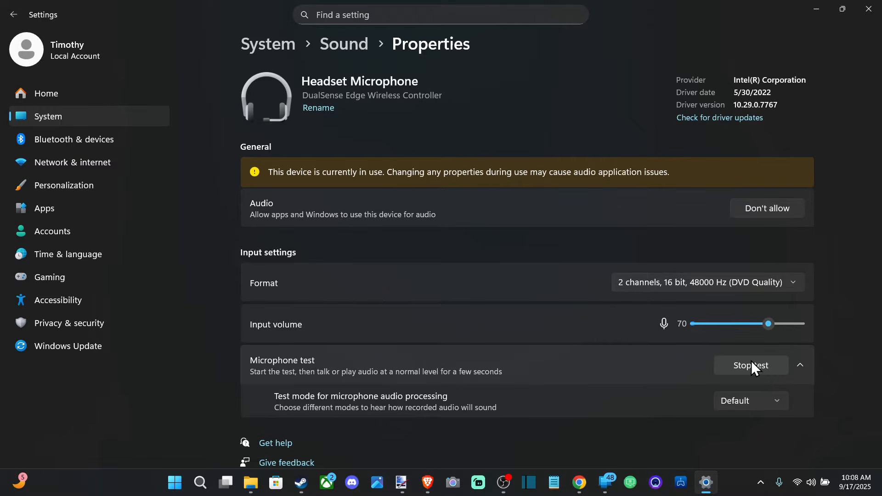
click(752, 362)
scroll(616, 325, down, 1)
click(748, 401)
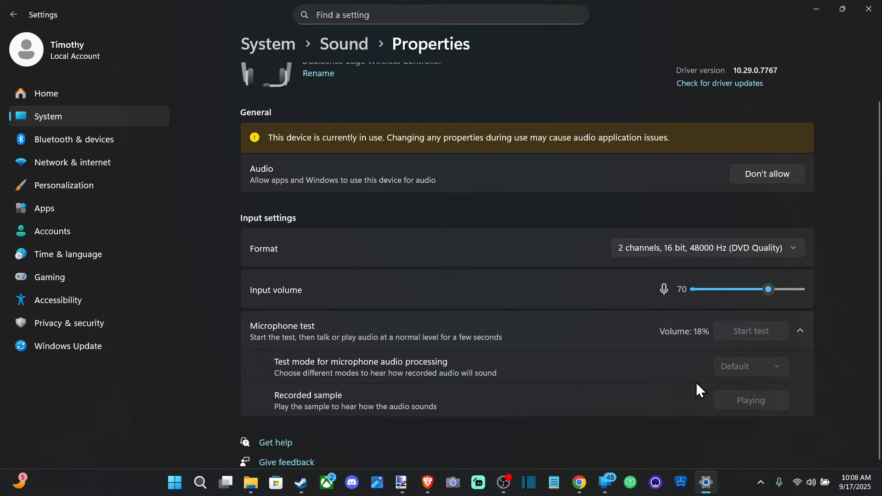
scroll(693, 388, up, 1)
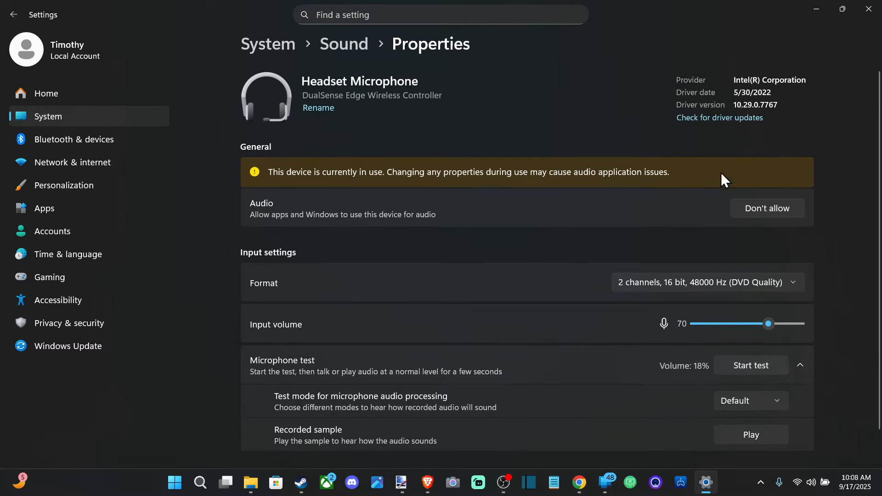
Return to the Sound page and open the additional sound settings showing the recording devices
click(357, 45)
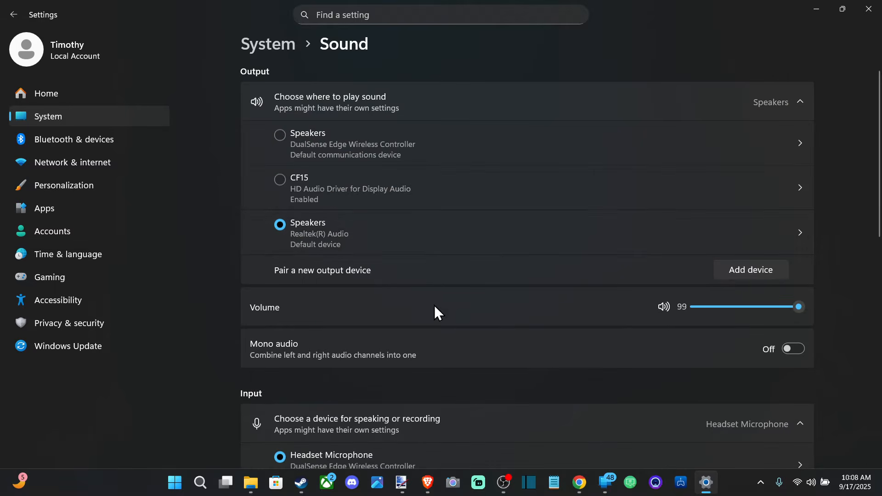
scroll(415, 341, down, 5)
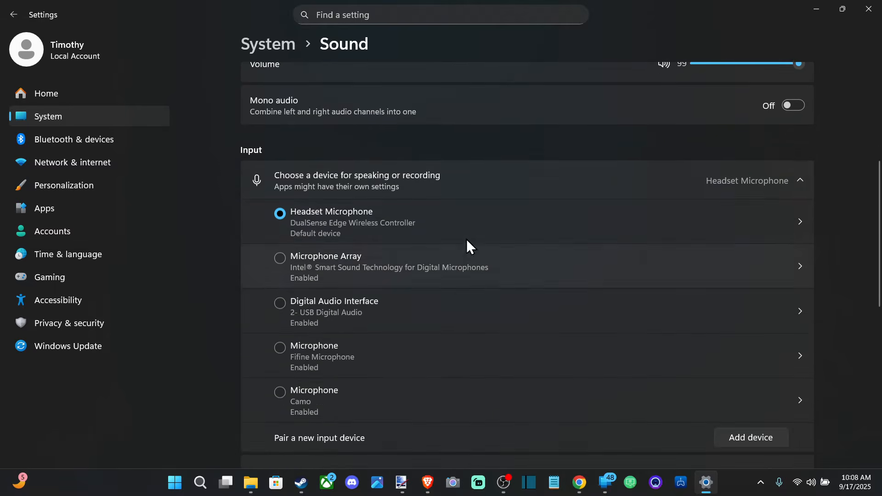
scroll(424, 188, down, 1)
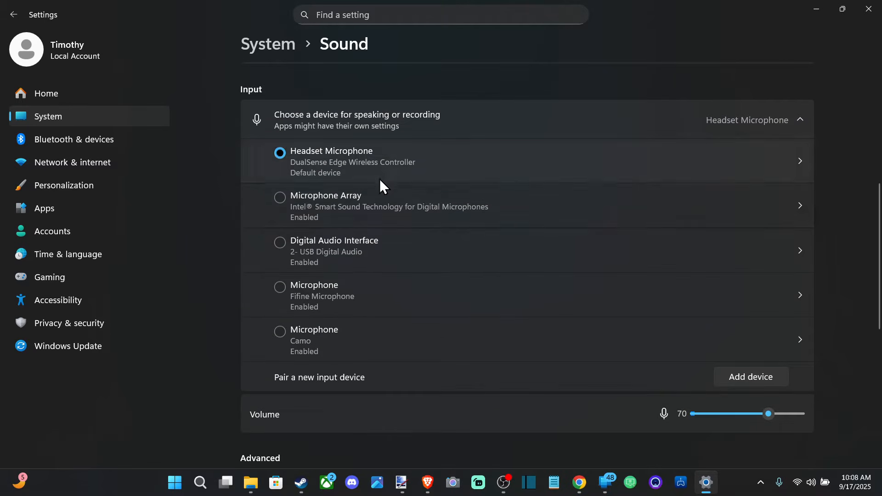
scroll(338, 279, down, 1)
scroll(338, 280, down, 3)
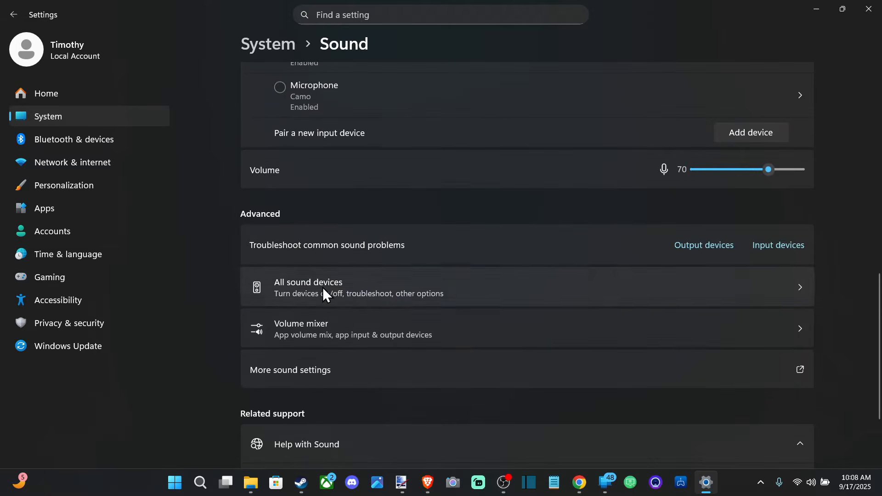
scroll(427, 322, down, 1)
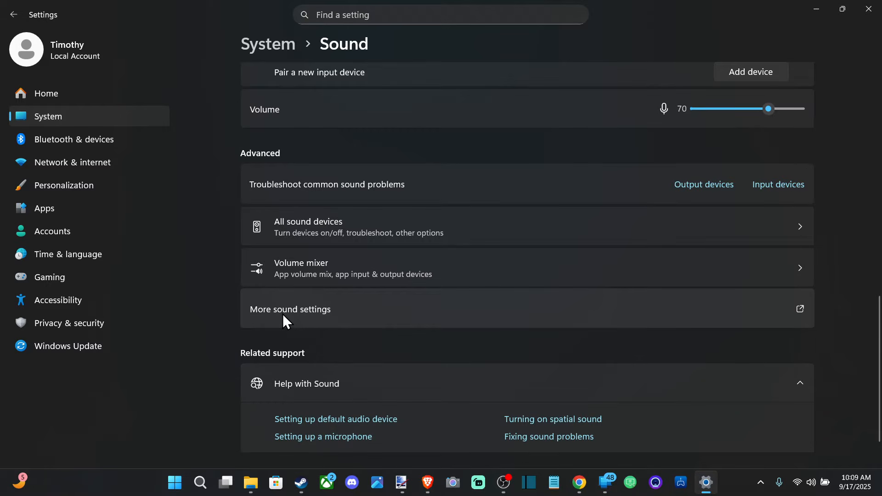
click(299, 291)
drag(150, 35, 430, 90)
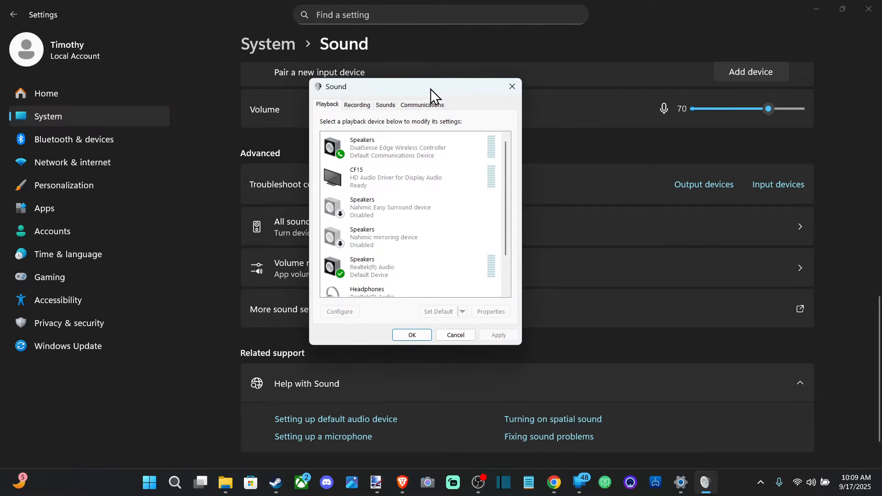
click(361, 105)
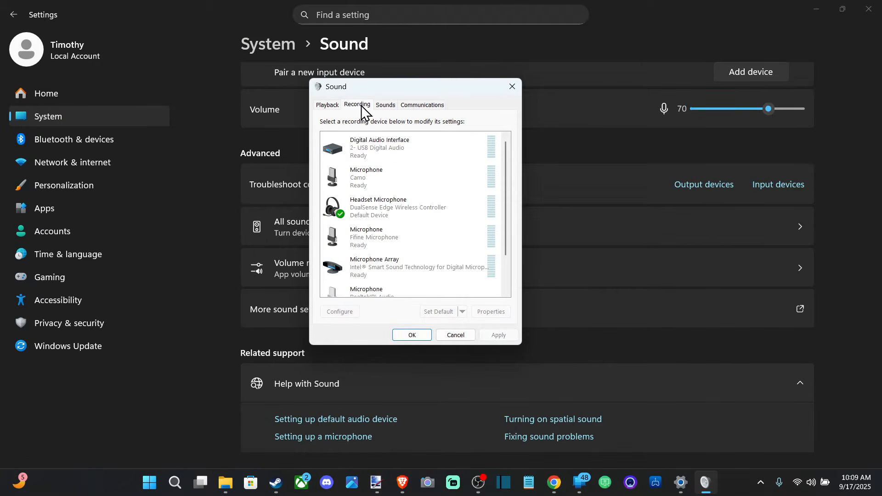
Examine the enable and default-device options for the Headset Microphone and the Microphone Array in the recording devices
click(391, 202)
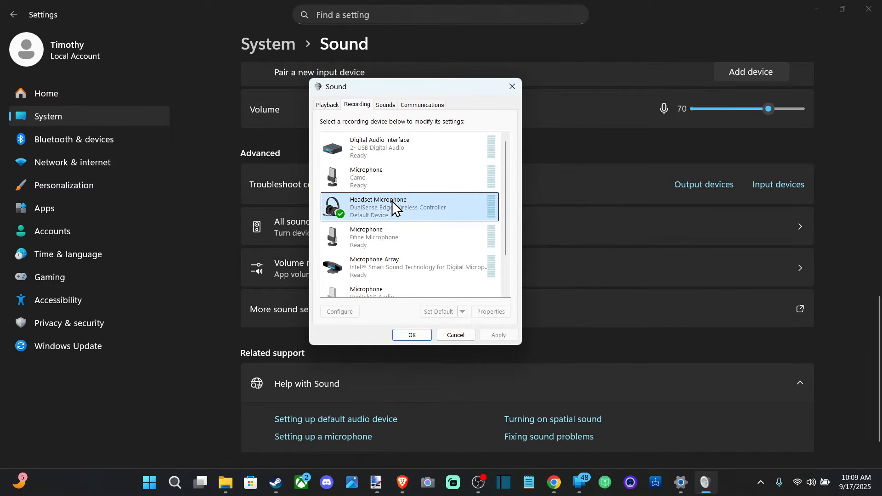
right_click(391, 200)
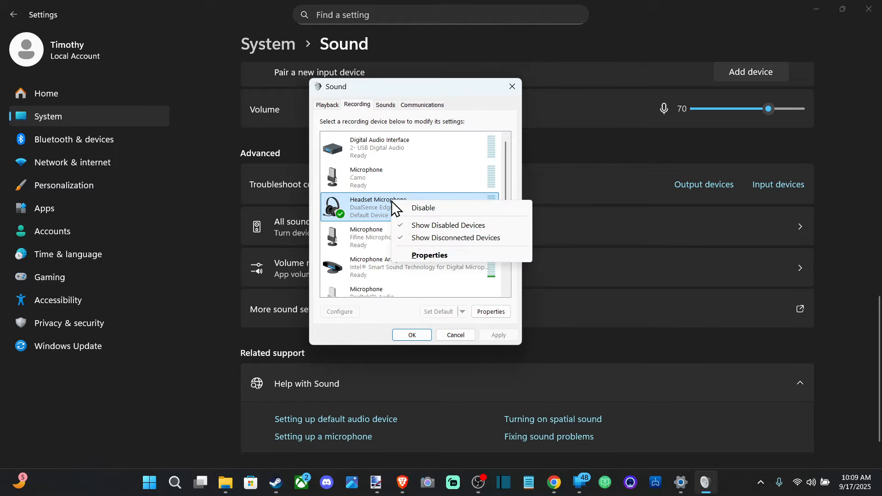
click(345, 209)
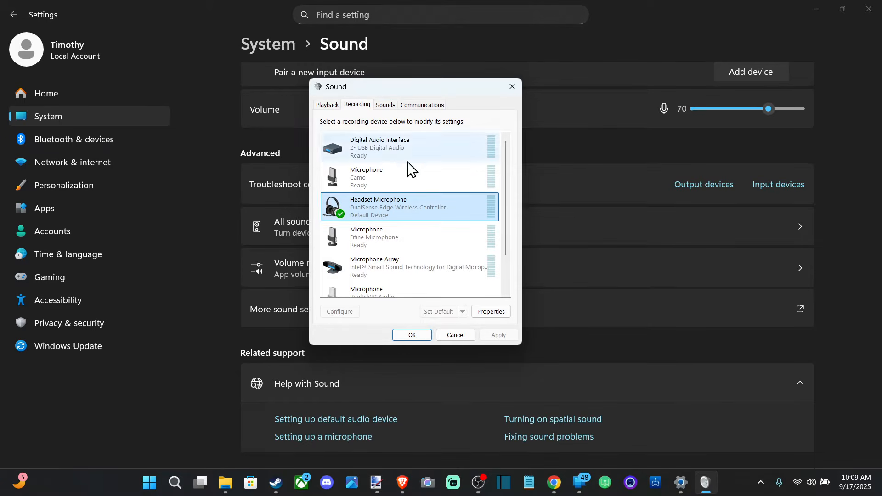
click(366, 267)
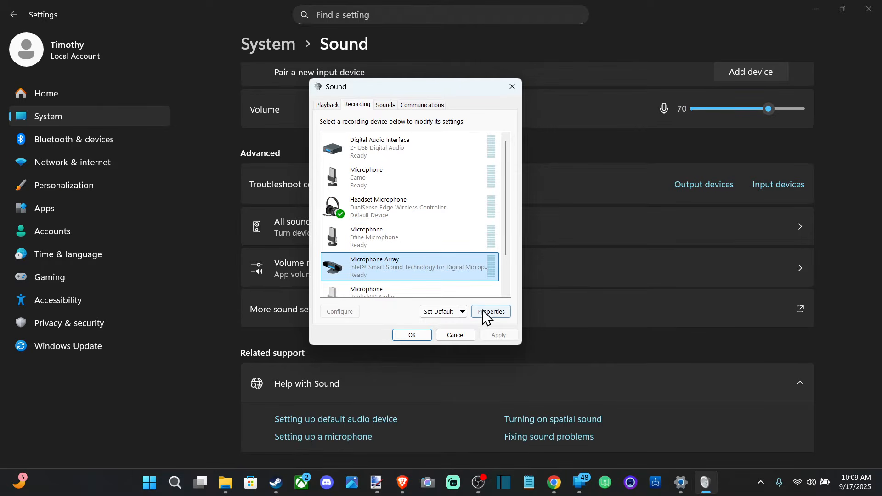
right_click(357, 263)
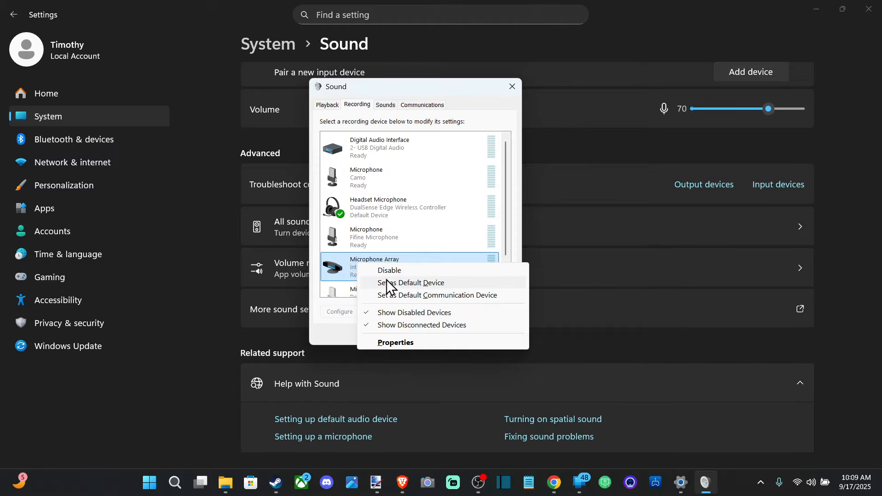
click(338, 268)
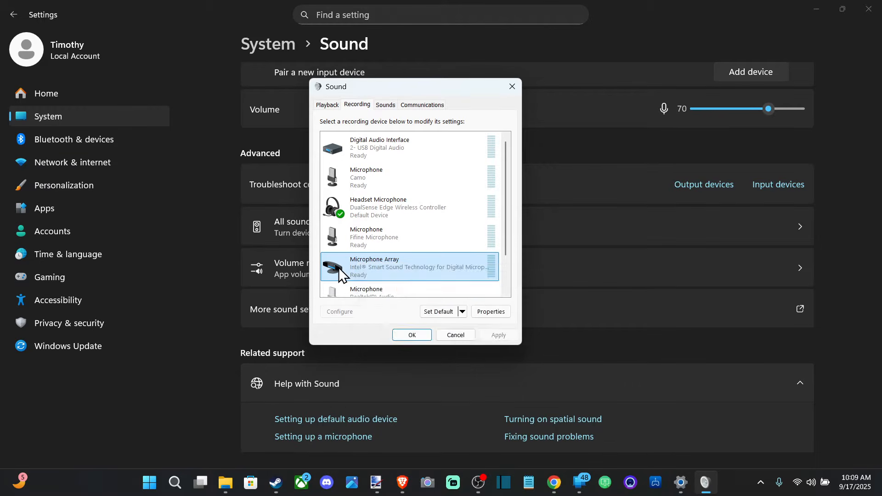
right_click(338, 267)
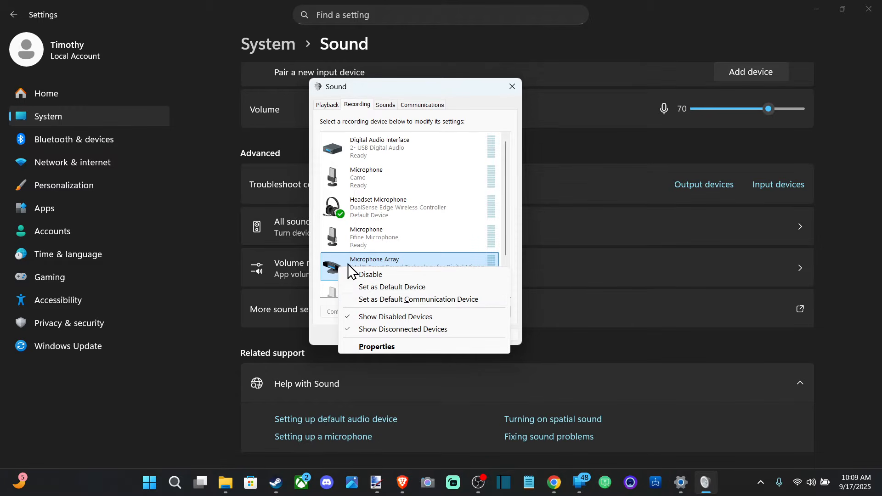
click(435, 258)
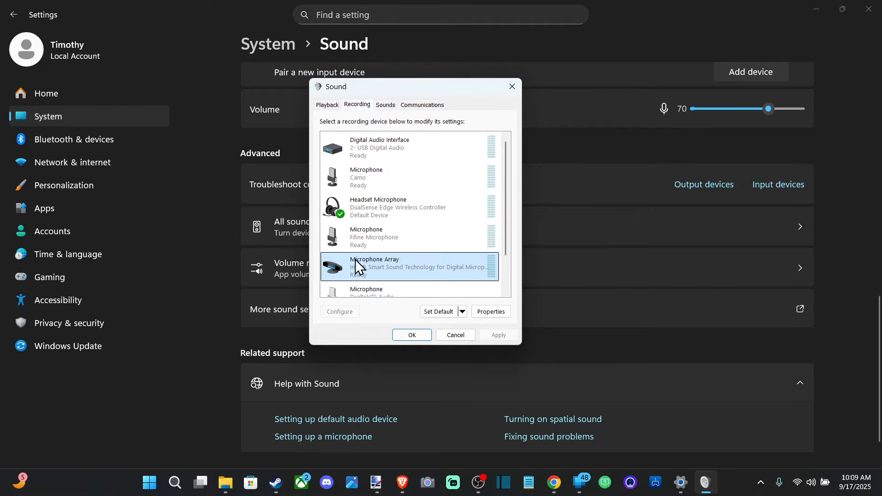
scroll(395, 263, down, 1)
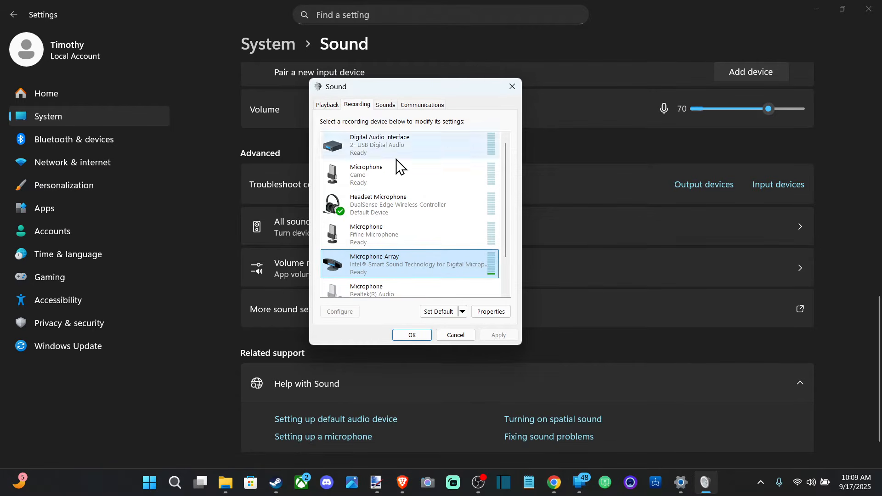
scroll(384, 206, down, 1)
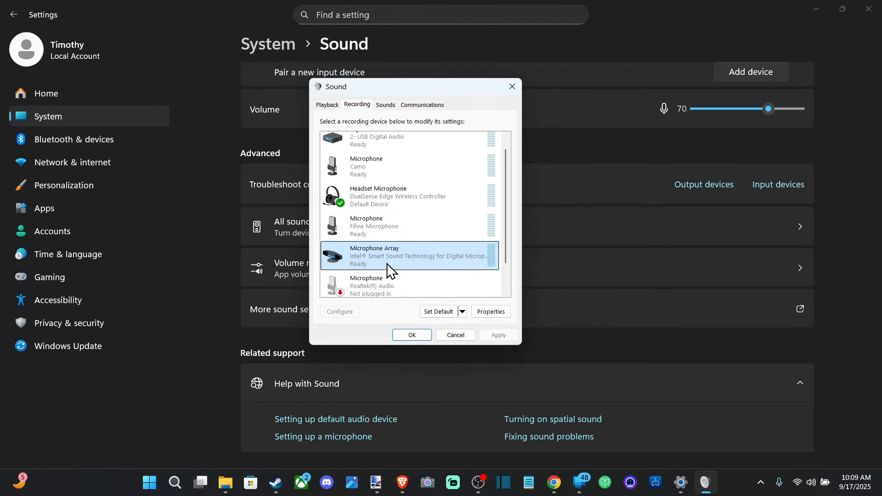
Turn Listen to this device on and back off for the Microphone Array, apply the setting and close its properties
click(488, 311)
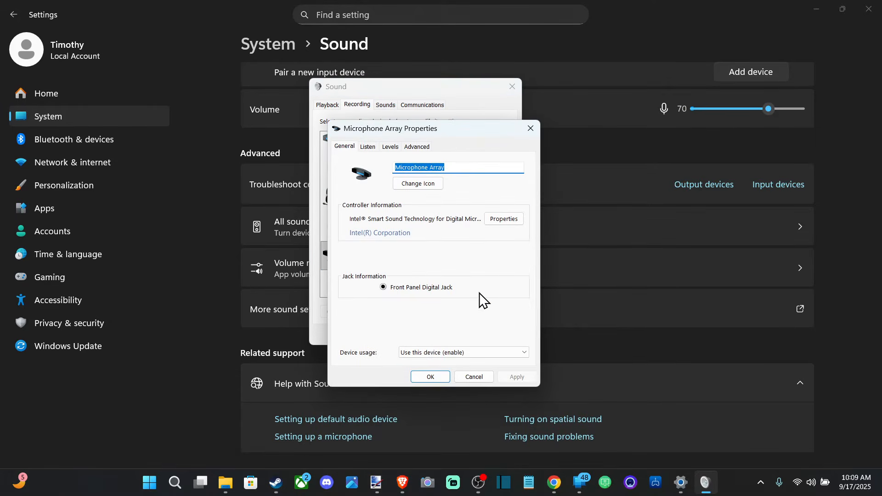
click(371, 145)
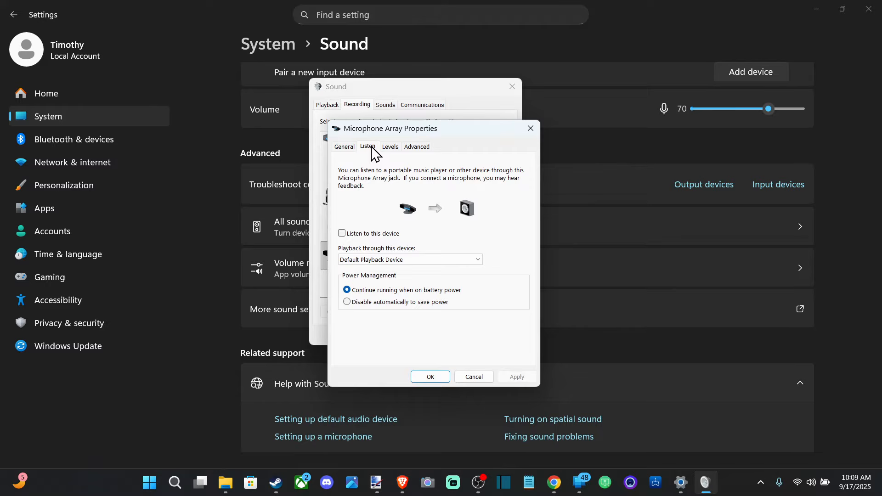
click(357, 234)
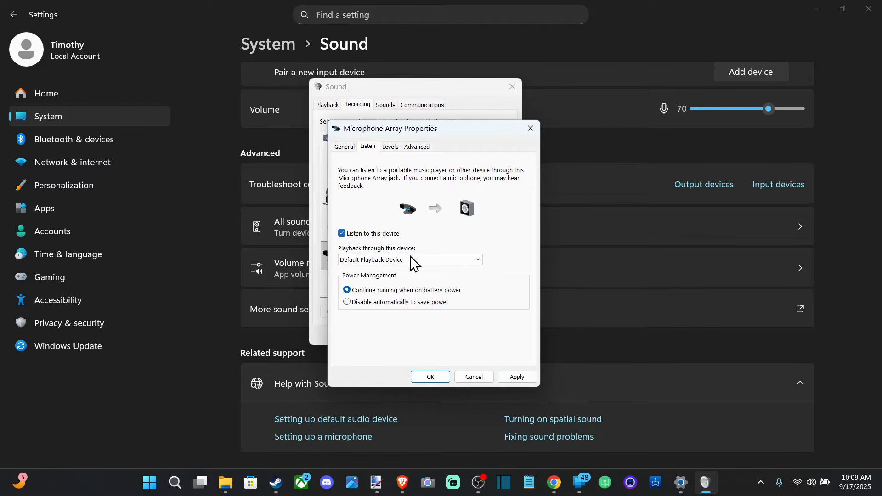
click(375, 235)
click(516, 376)
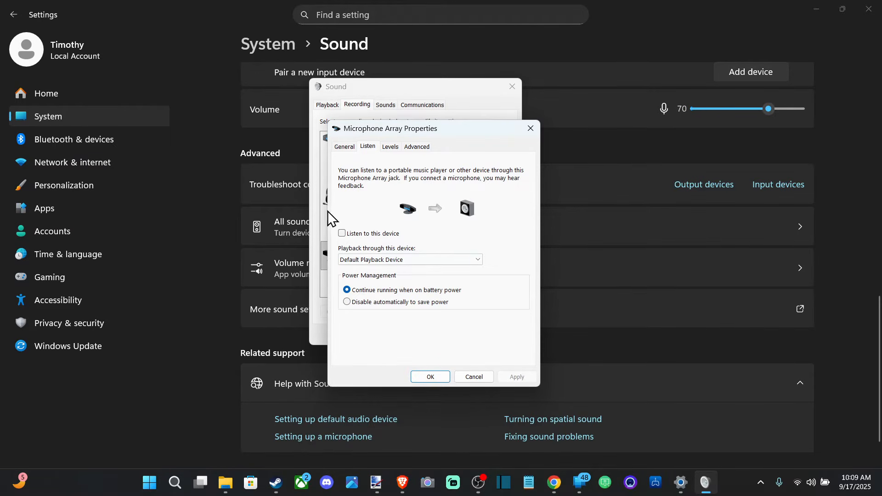
click(530, 128)
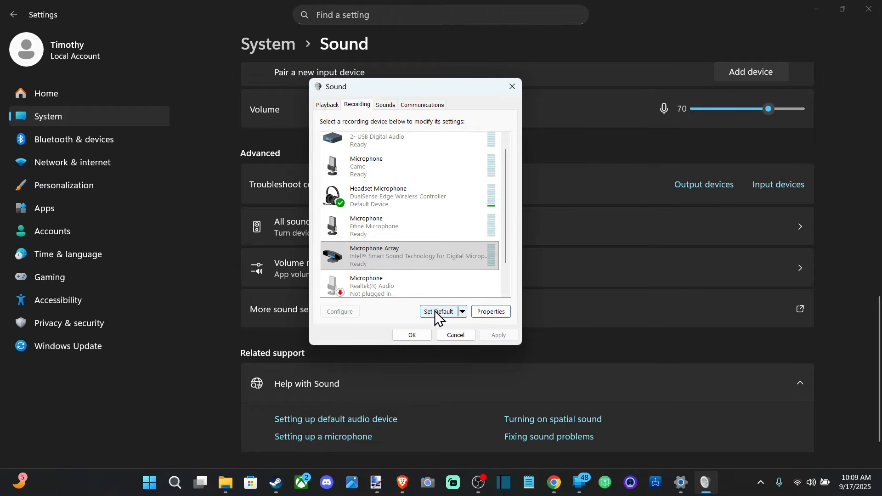
Check the default-device choices for the Microphone Array and view the communications activity options
click(462, 312)
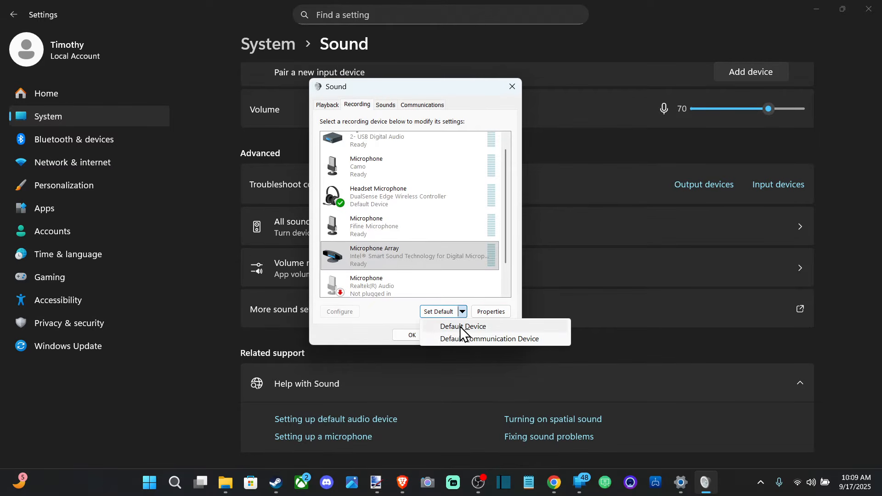
click(379, 315)
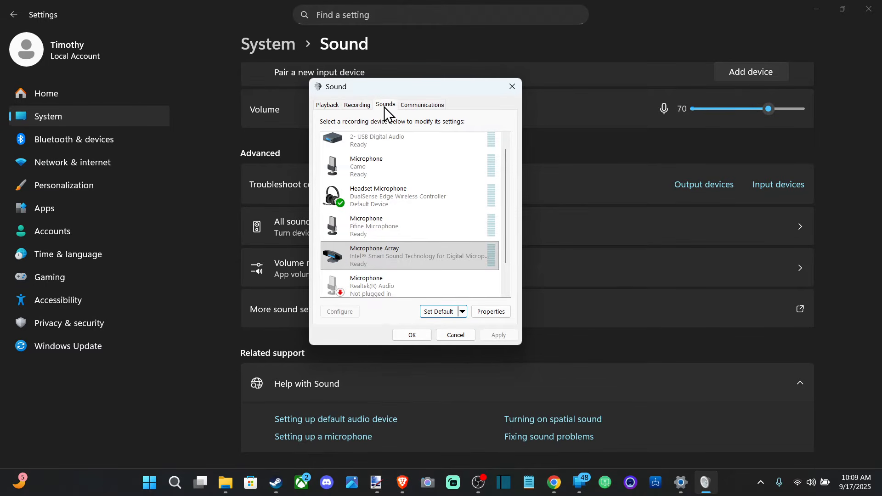
click(386, 106)
click(420, 105)
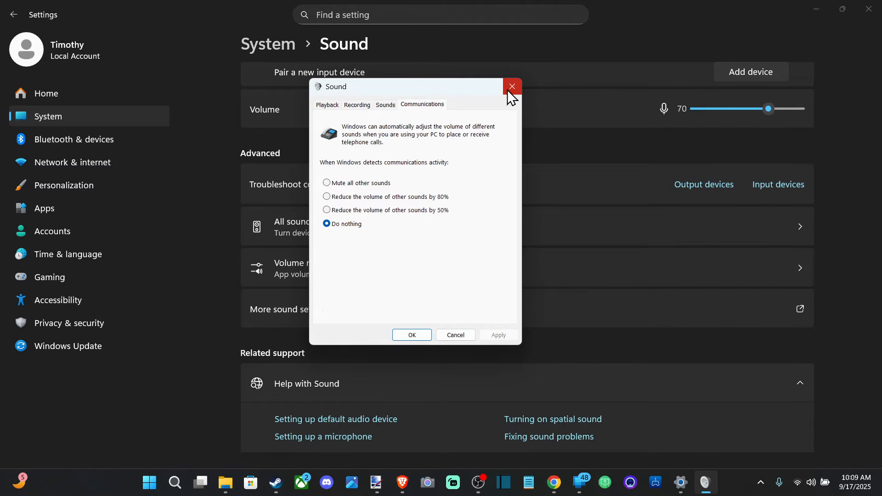
Reopen the Microphone Array's properties from the recording devices and review its Advanced, Levels, Listen and General settings
click(386, 105)
click(355, 105)
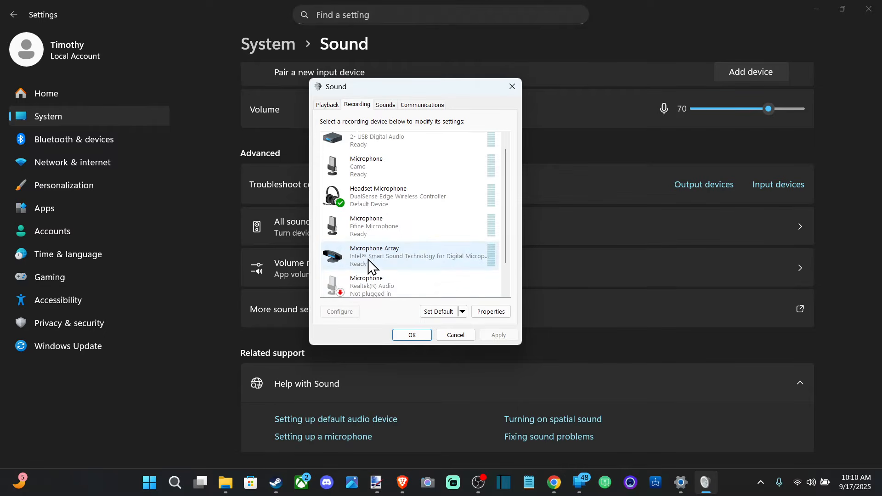
click(490, 311)
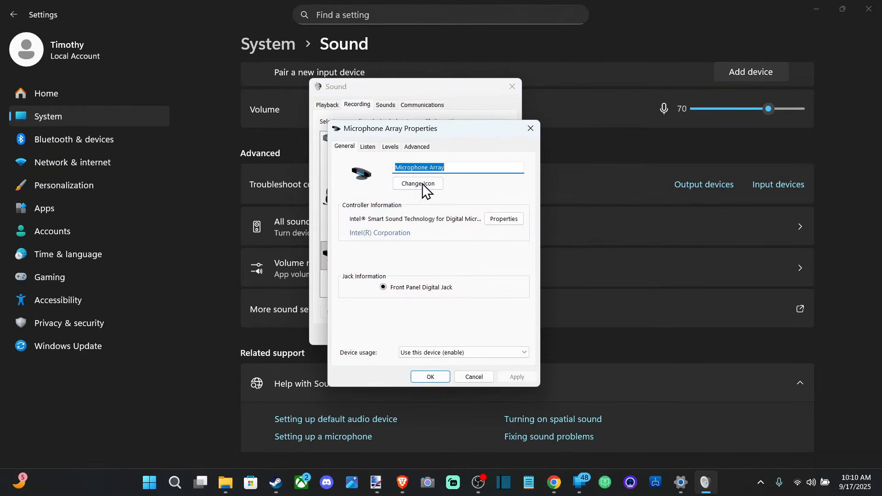
click(396, 147)
click(418, 148)
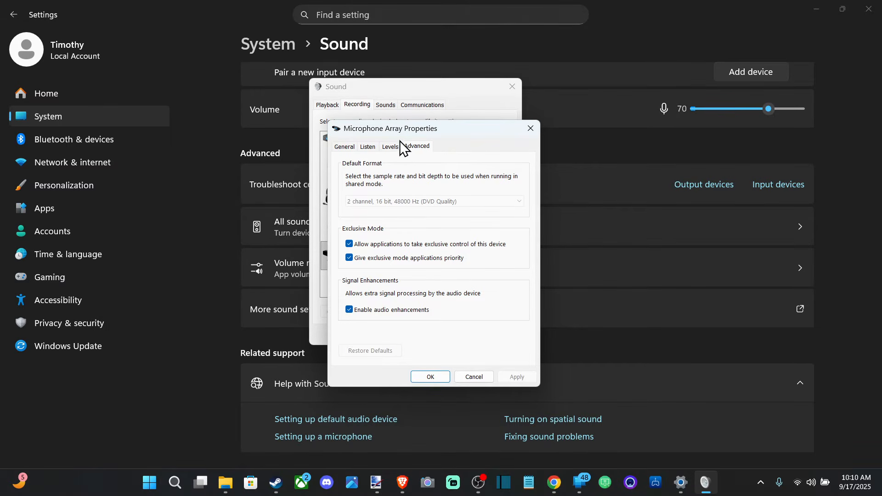
click(392, 147)
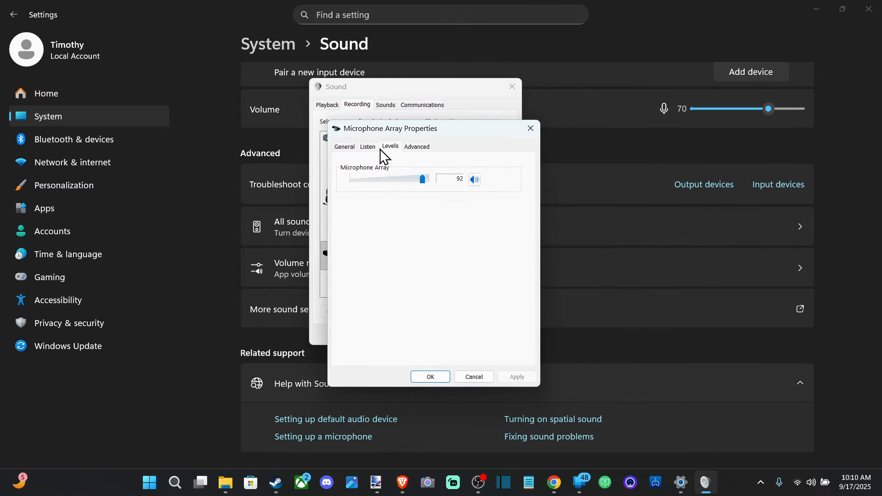
click(373, 149)
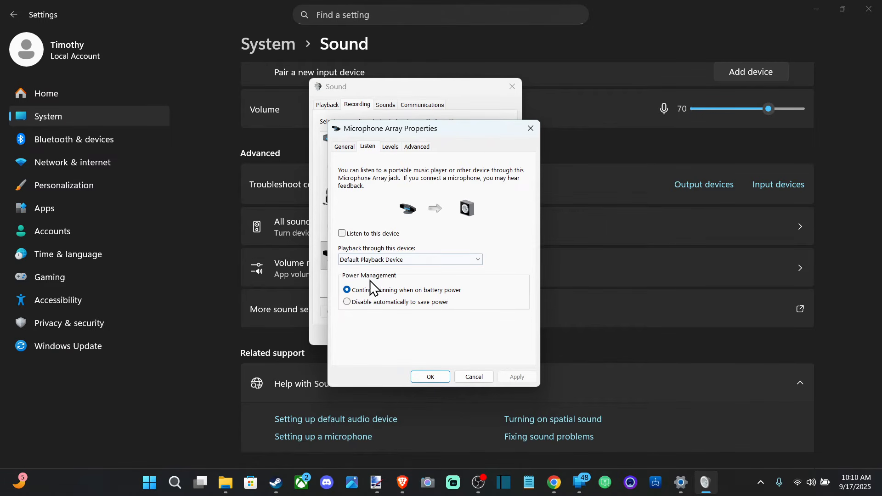
click(350, 147)
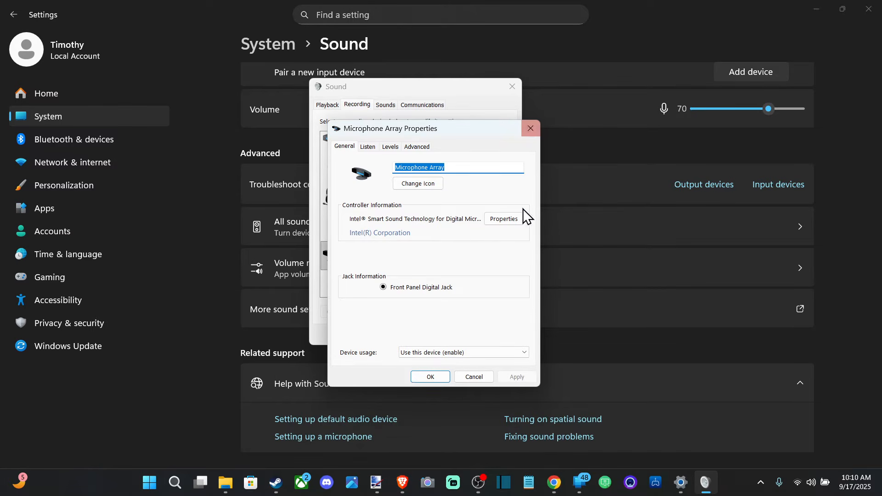
Examine the driver information and driver file details of the Microphone Array's Intel Smart Sound controller, and close its properties
click(511, 221)
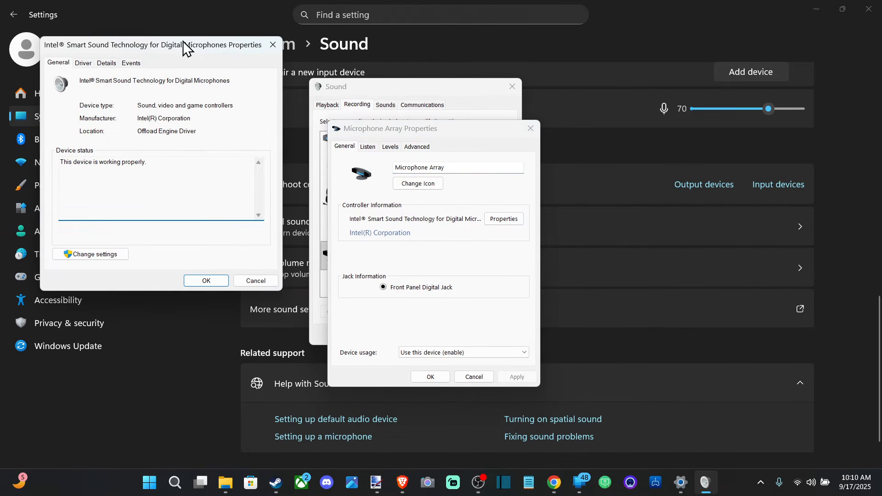
drag(183, 46, 427, 104)
click(319, 113)
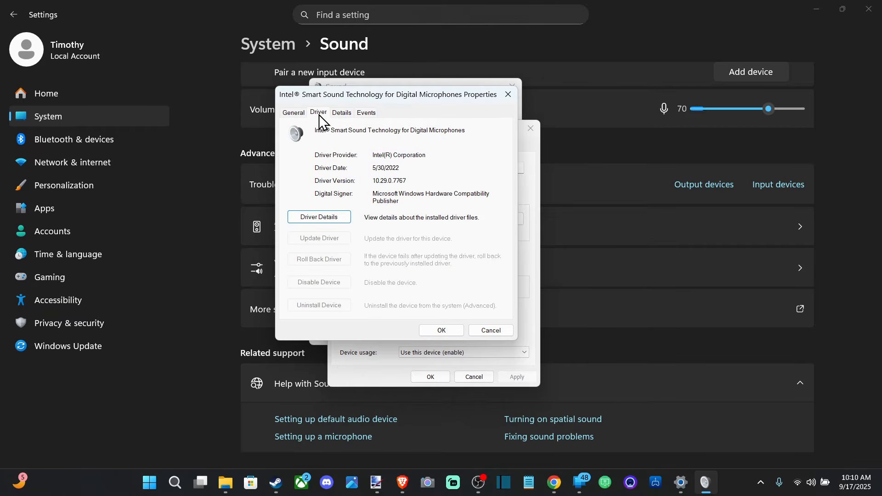
click(329, 220)
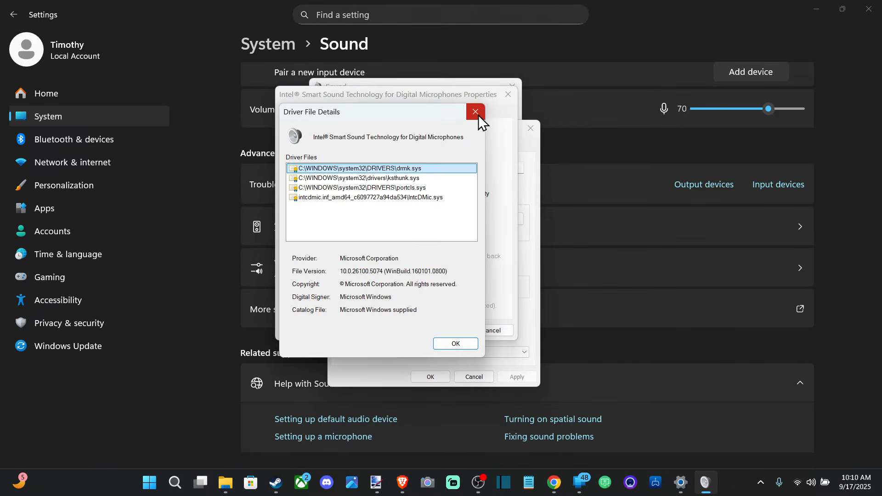
click(478, 115)
click(508, 94)
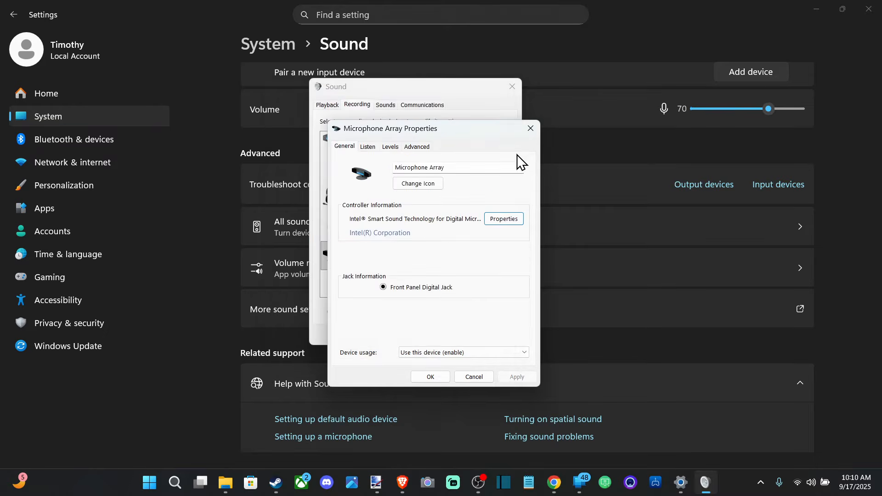
Close the Microphone Array properties, the Sound dialog and the Settings window
click(529, 128)
click(512, 85)
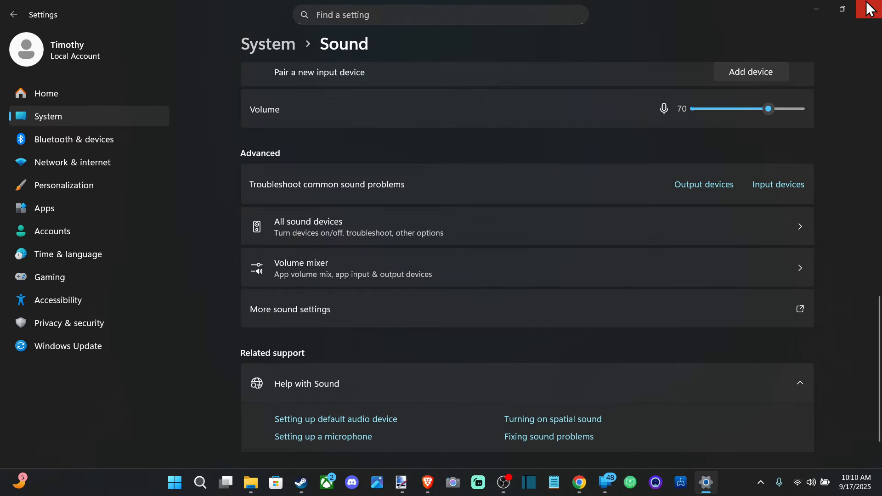
click(869, 8)
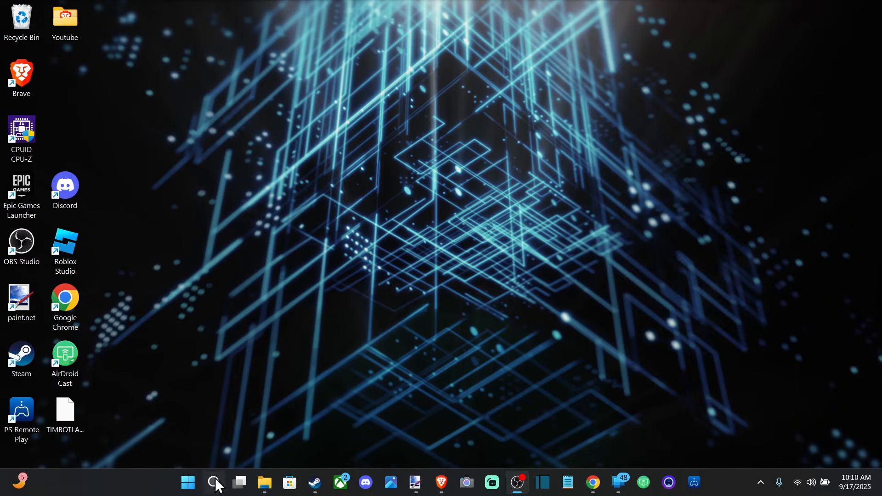
Search Windows for Device Manager, open it and move its window towards the middle of the desktop
click(215, 483)
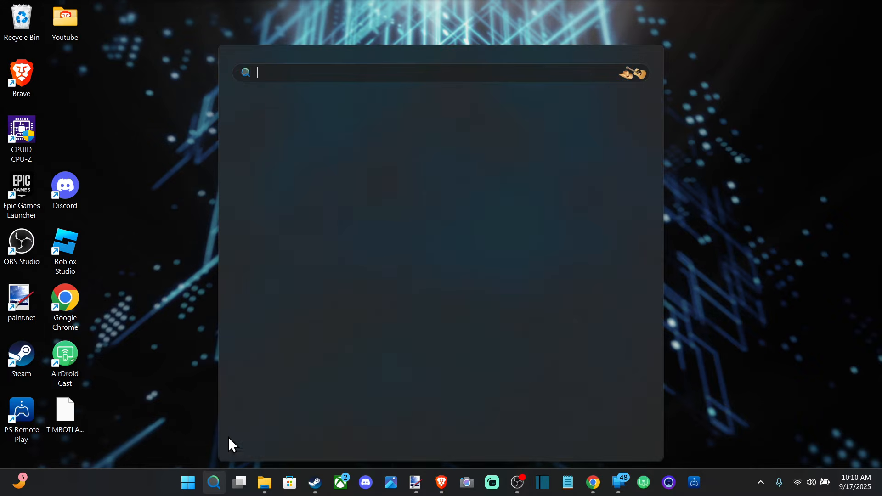
text(devi)
text(ce)
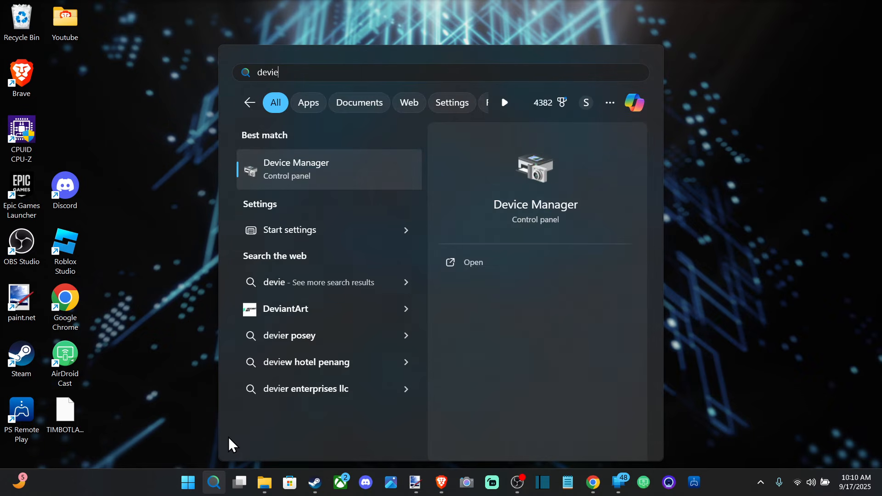
click(359, 175)
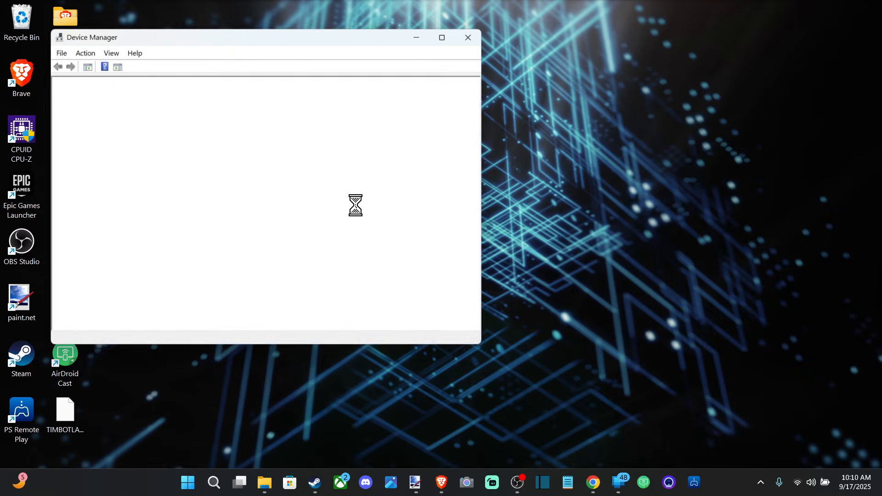
drag(278, 33, 473, 82)
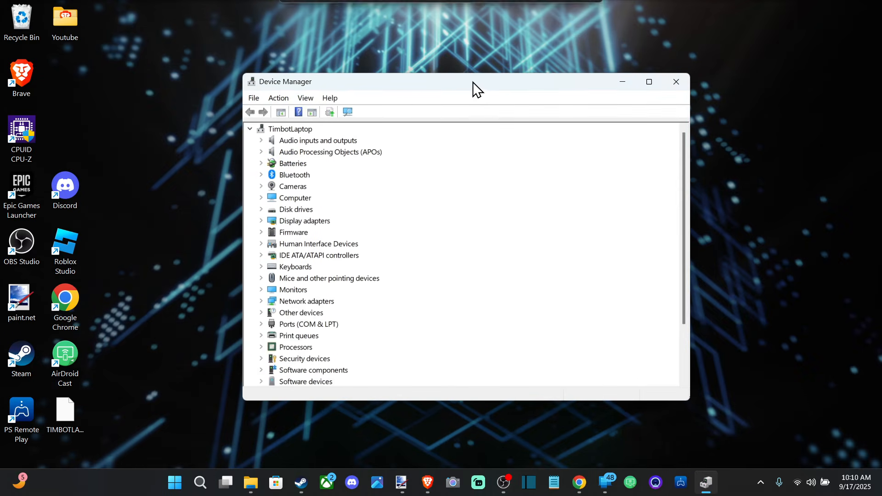
Expand the Audio inputs and outputs category in the device tree
click(250, 129)
click(251, 129)
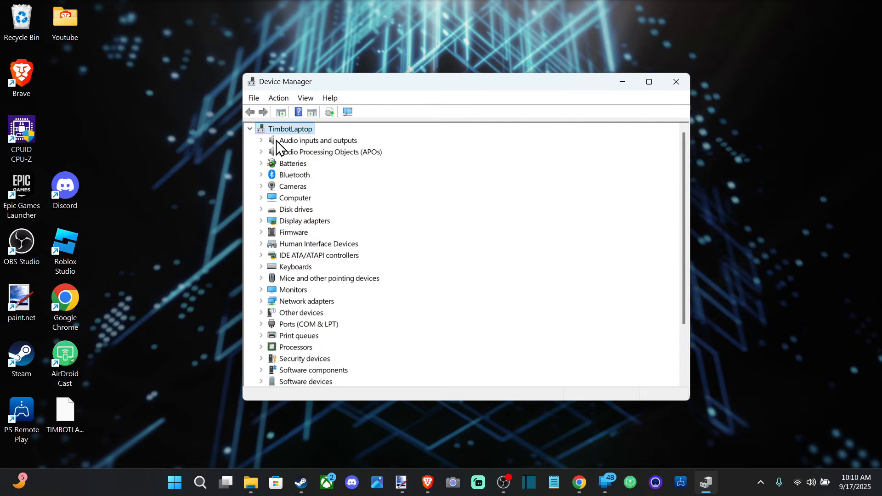
click(286, 142)
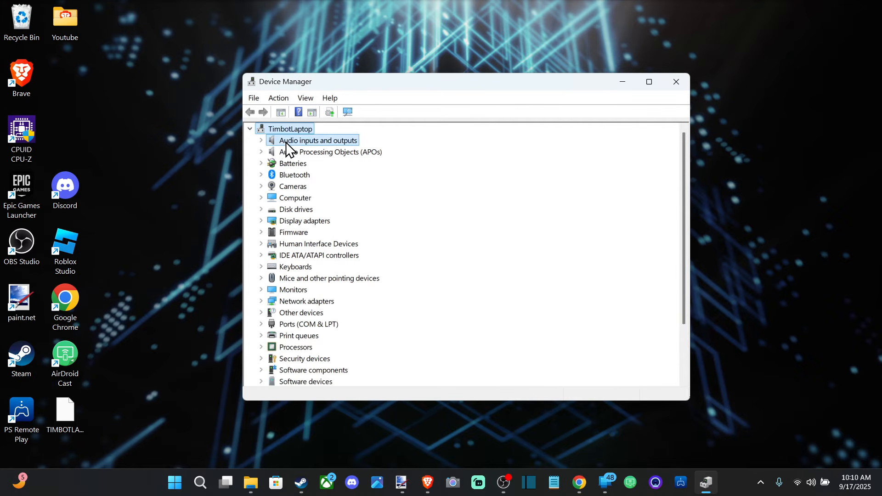
click(261, 140)
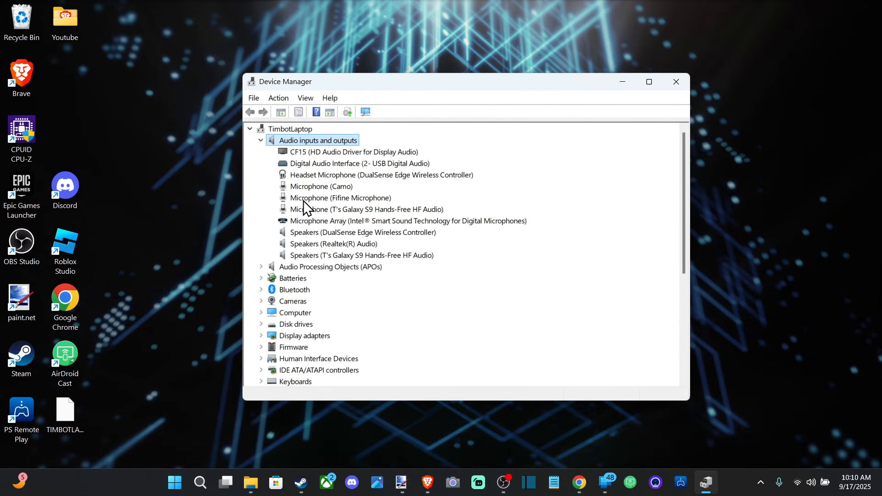
Open the properties of the Headset Microphone (DualSense Edge Wireless Controller) and review its General, Driver, Details and Events information
click(306, 174)
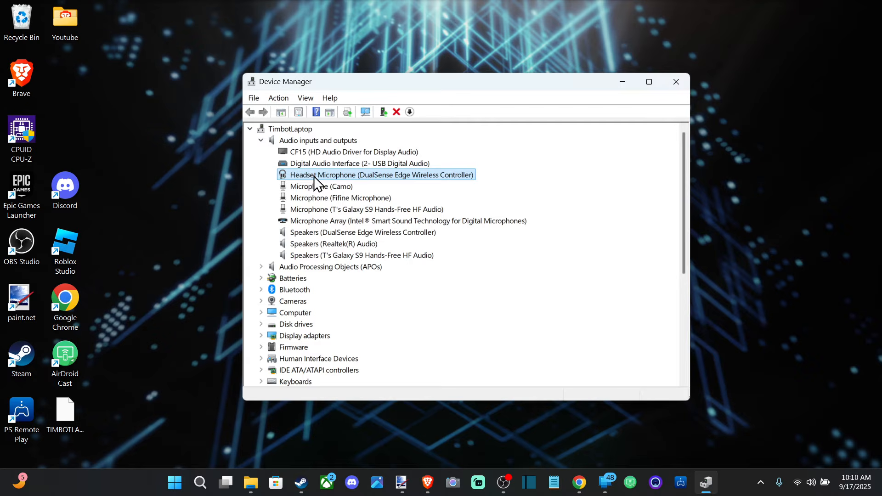
right_click(315, 175)
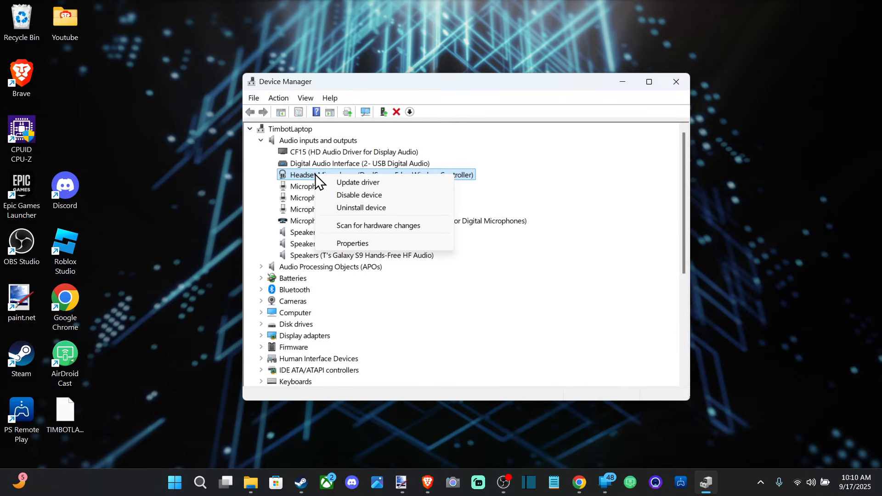
click(349, 243)
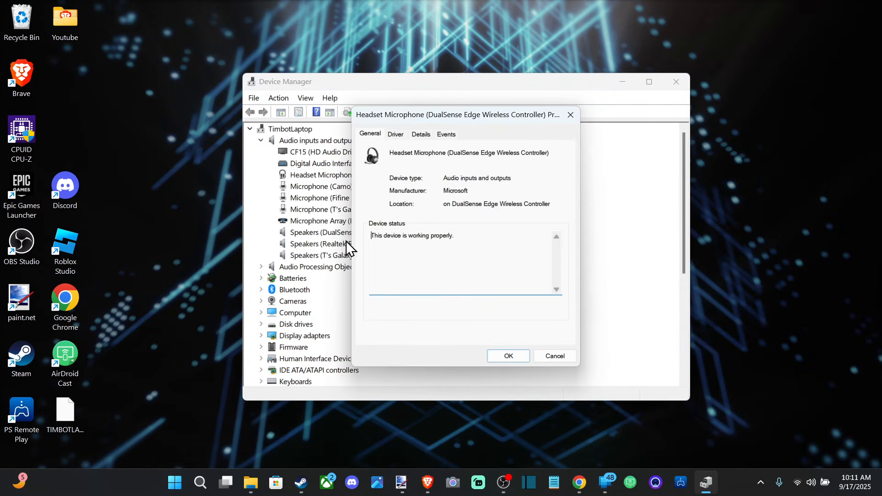
click(395, 135)
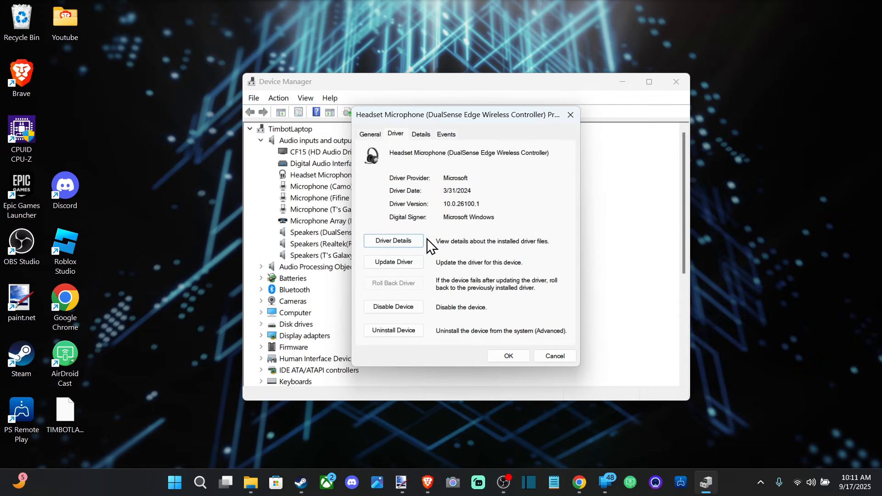
click(428, 138)
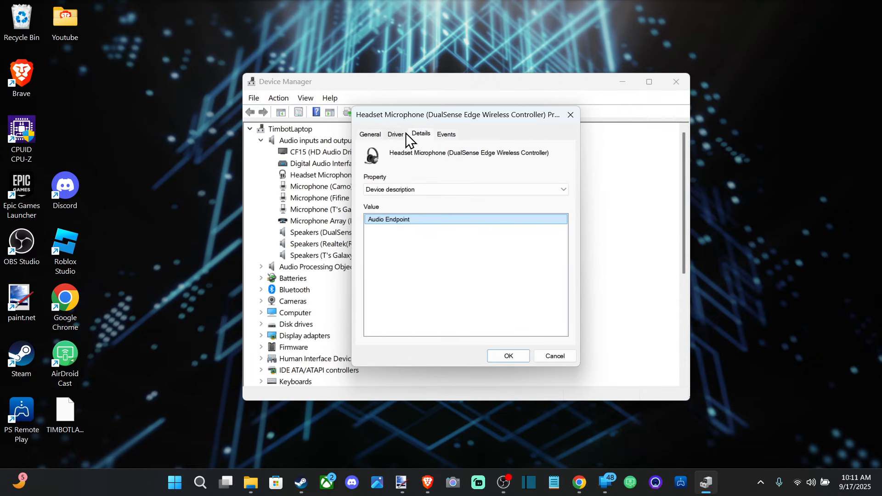
click(448, 134)
click(396, 135)
click(371, 135)
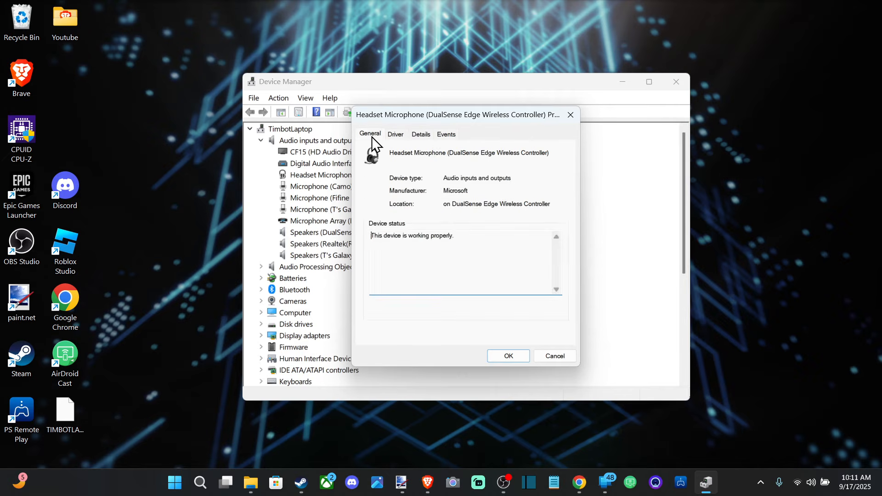
click(419, 135)
click(396, 134)
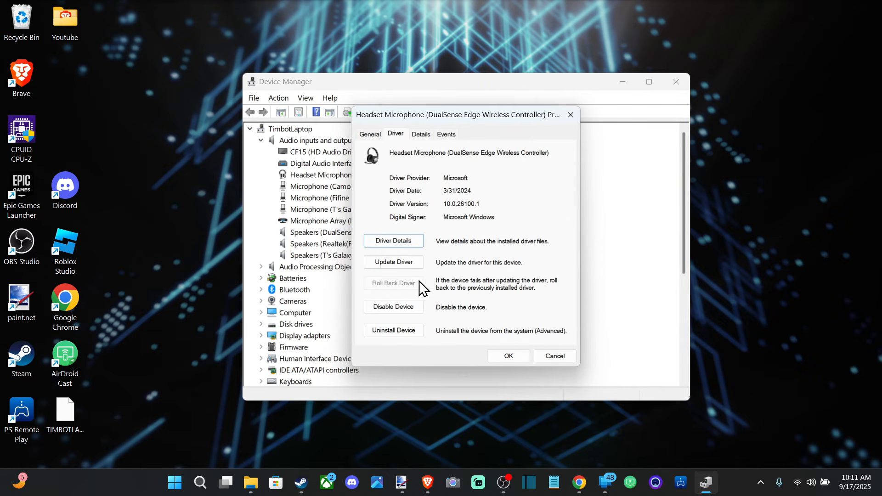
Check the Headset Microphone's driver file details, close its properties and view the available driver and device actions
click(412, 241)
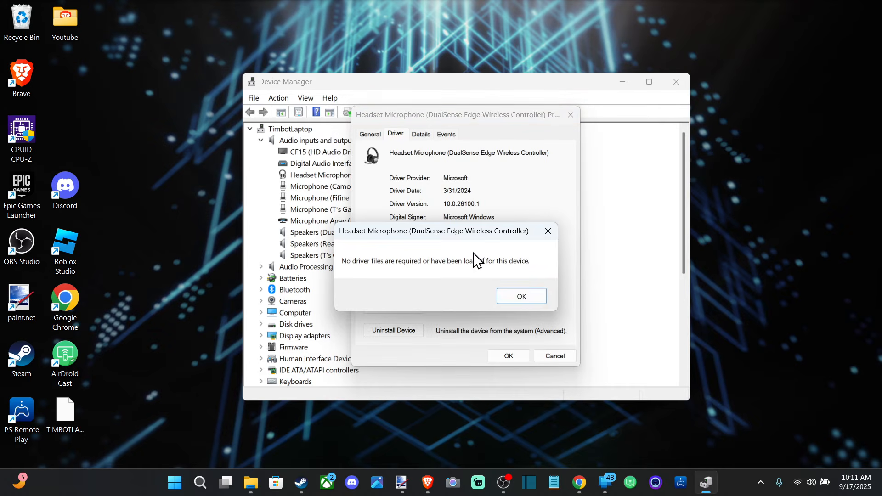
click(526, 297)
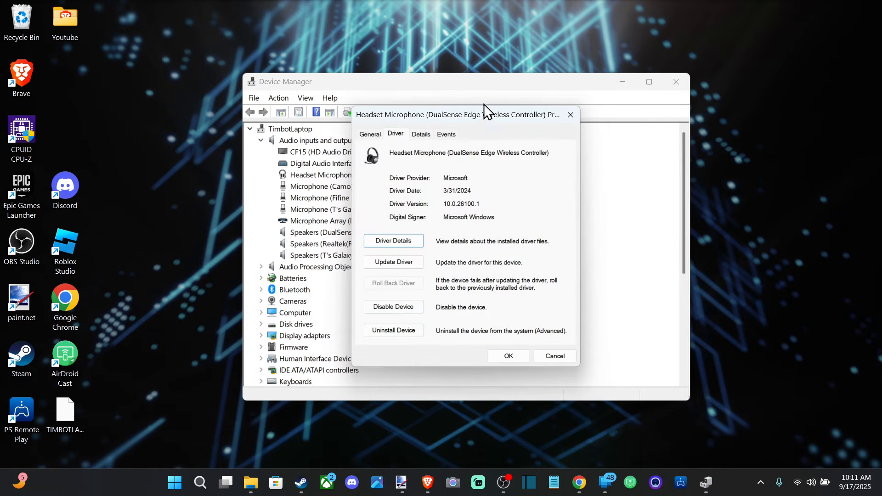
click(571, 114)
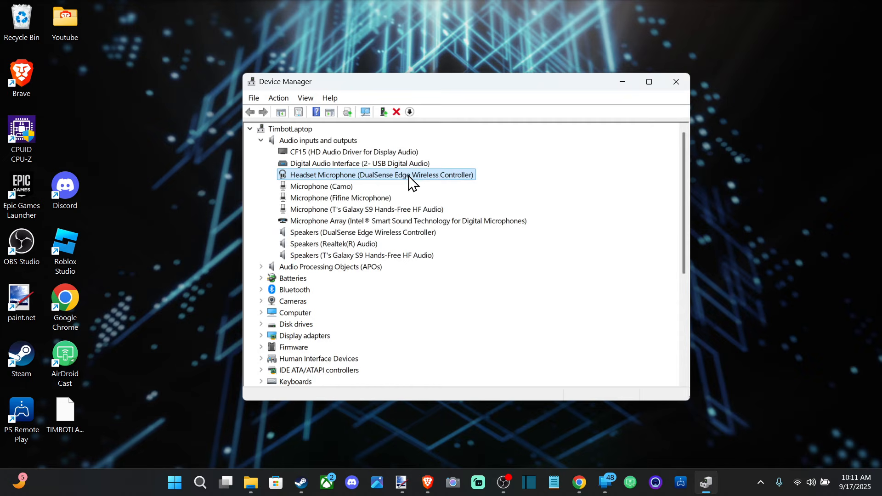
right_click(340, 174)
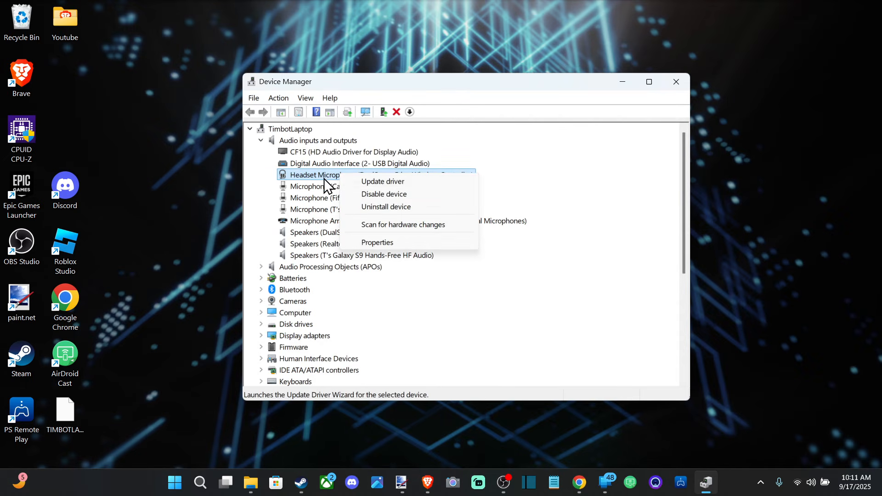
click(323, 176)
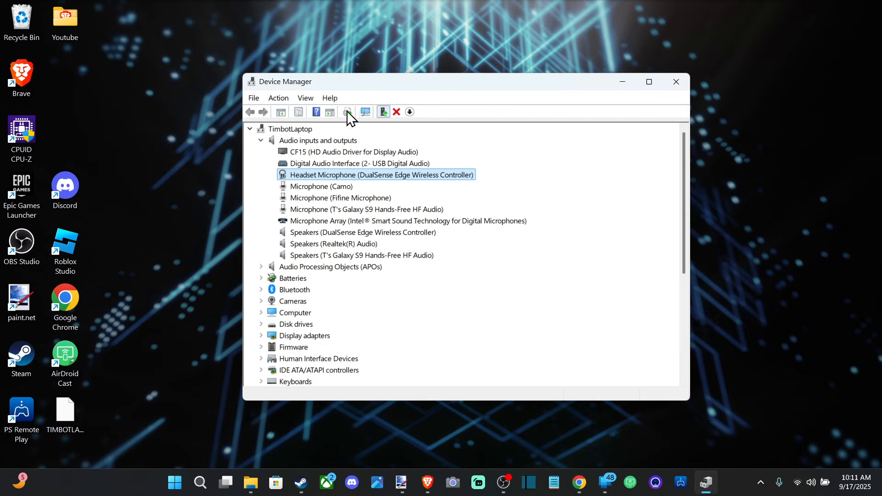
Show hidden devices in the device tree and look through the expanded audio inputs and outputs
click(253, 98)
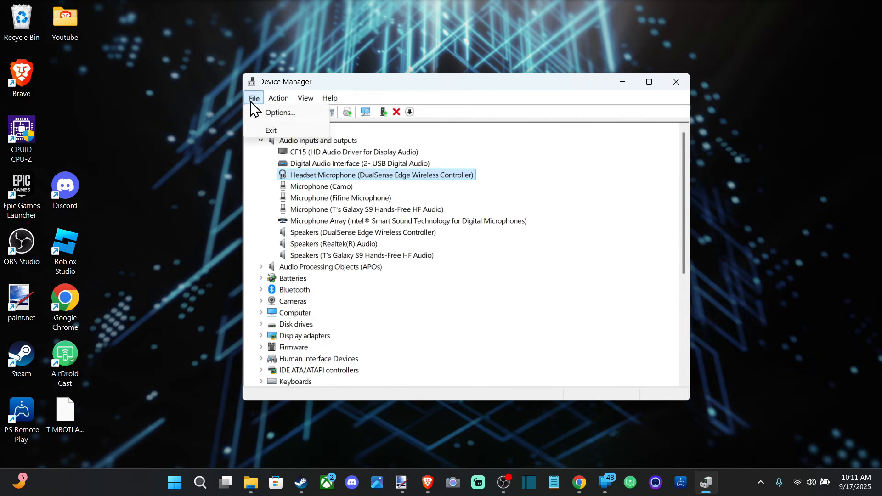
mouse_move(272, 96)
mouse_move(302, 97)
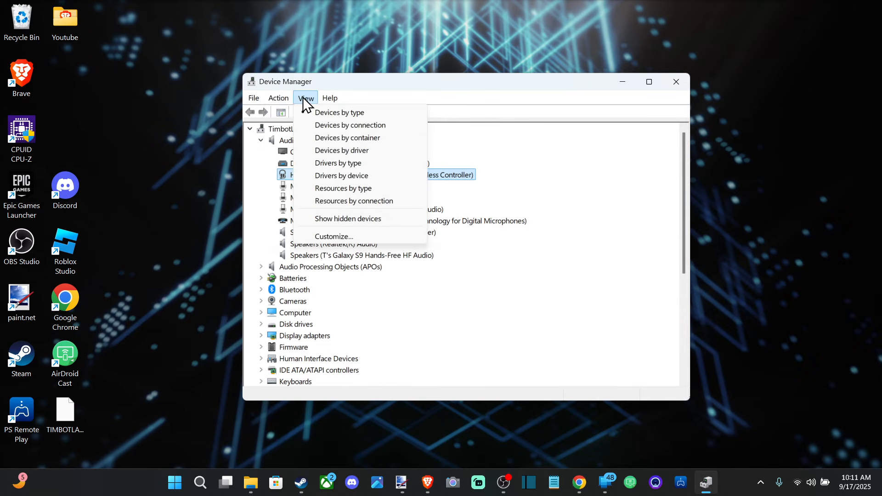
click(338, 218)
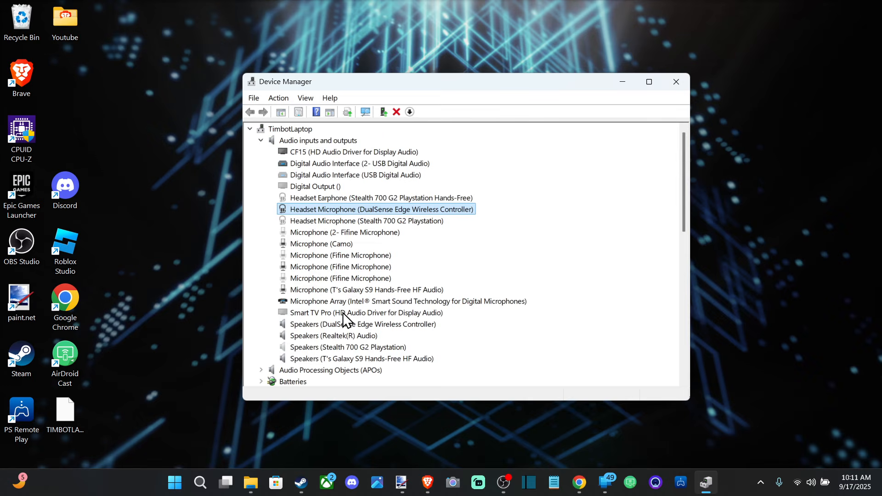
scroll(352, 321, down, 2)
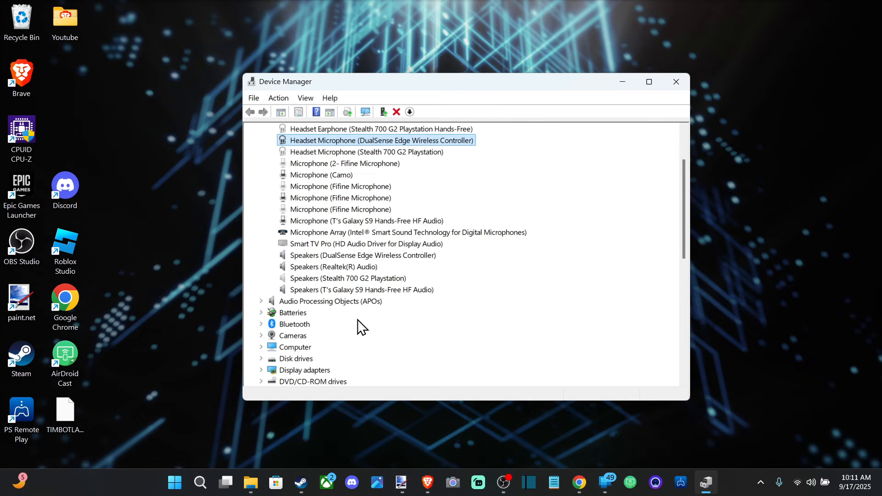
Close Device Manager and open the microphone permissions in the Privacy & security section of Windows Settings
click(675, 81)
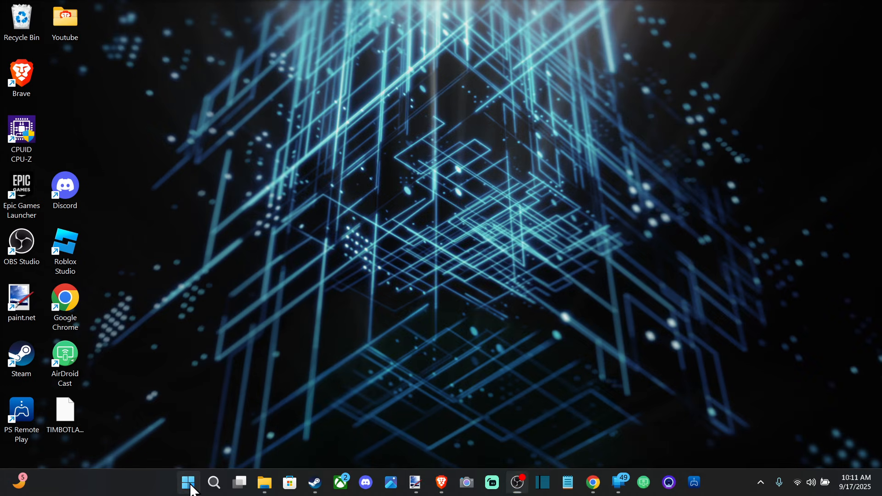
click(188, 483)
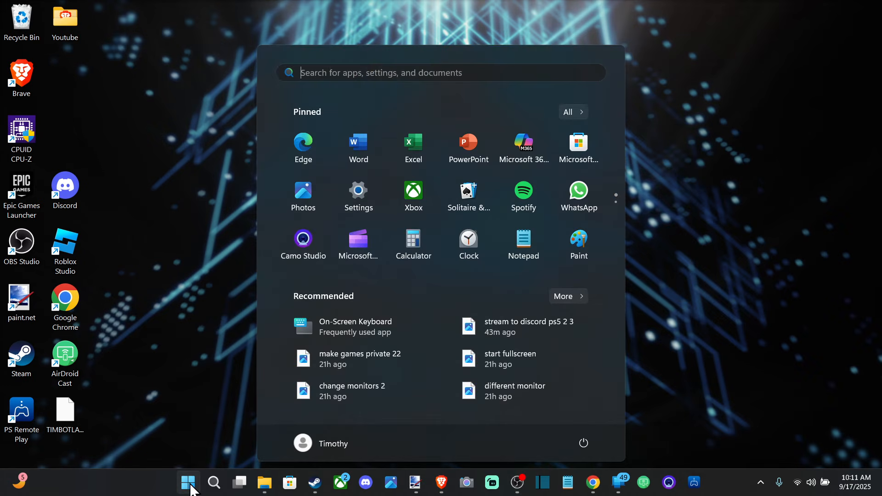
click(375, 202)
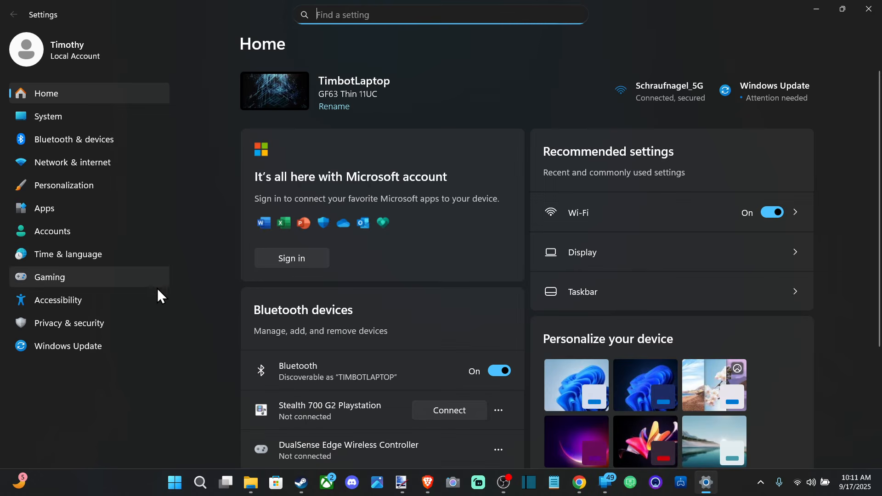
click(85, 326)
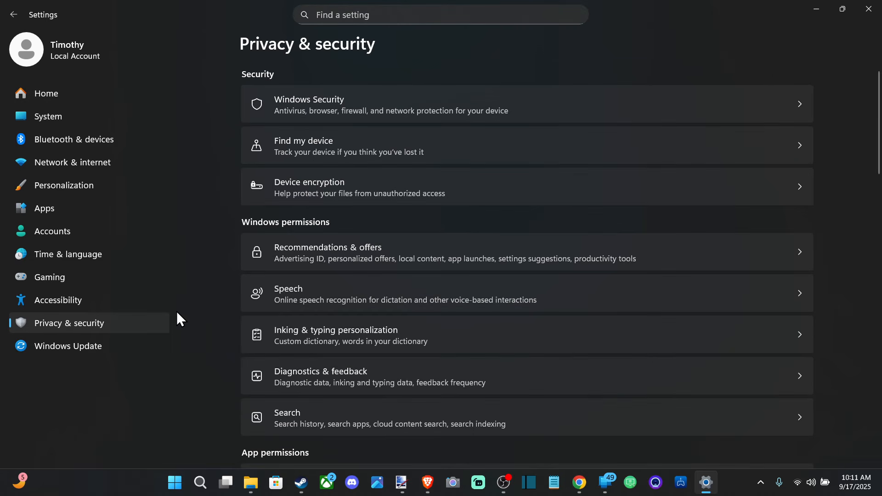
scroll(370, 280, down, 5)
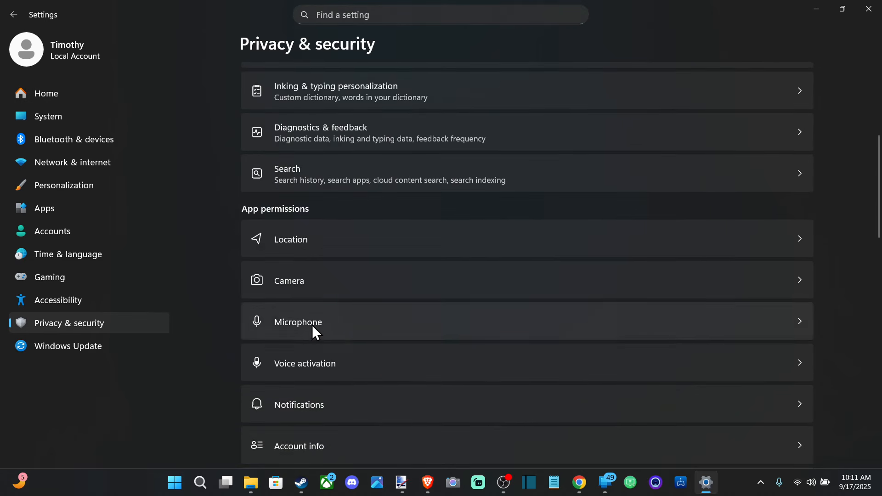
click(312, 324)
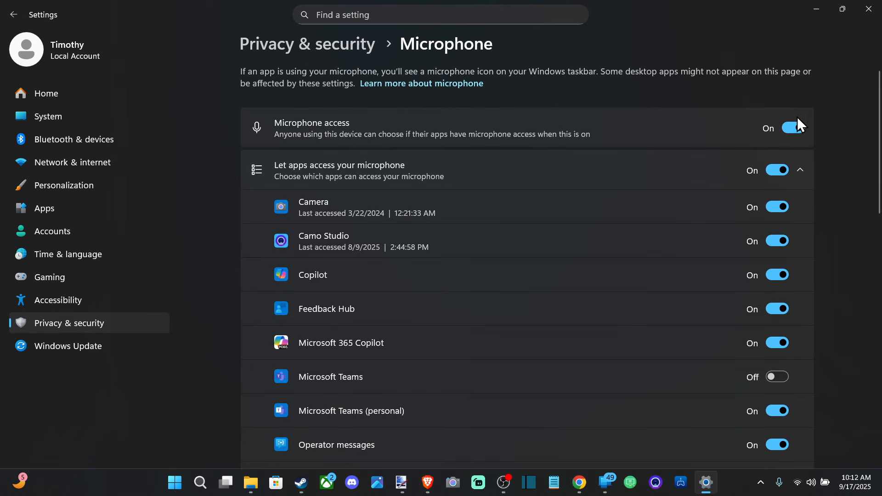
Review the general microphone access and the microphone permissions of individual and desktop apps, and close Settings
scroll(762, 262, down, 3)
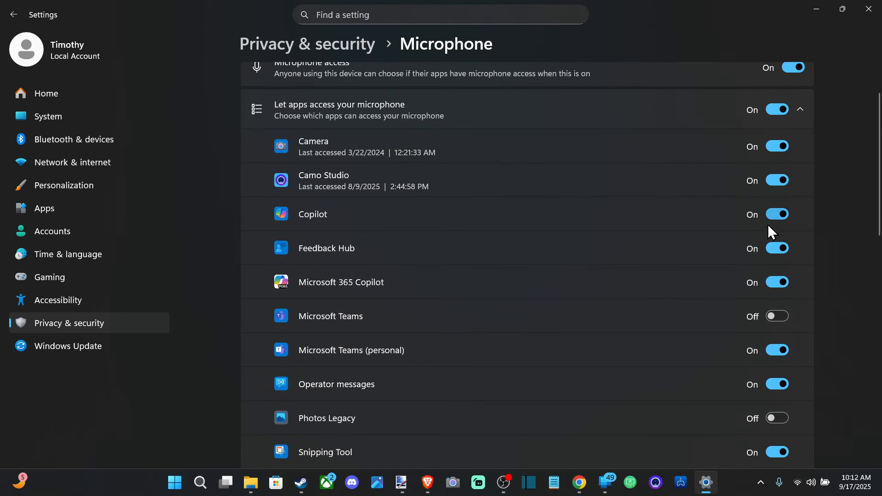
scroll(766, 223, down, 5)
scroll(749, 271, down, 4)
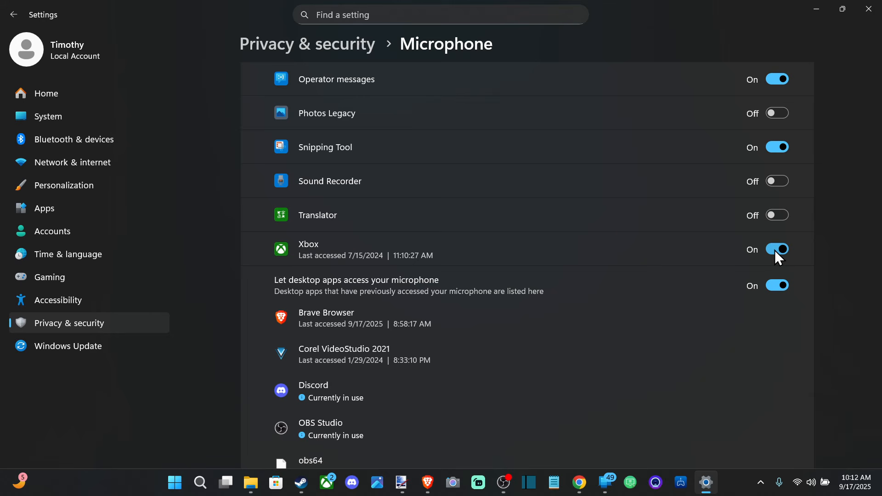
scroll(693, 274, down, 6)
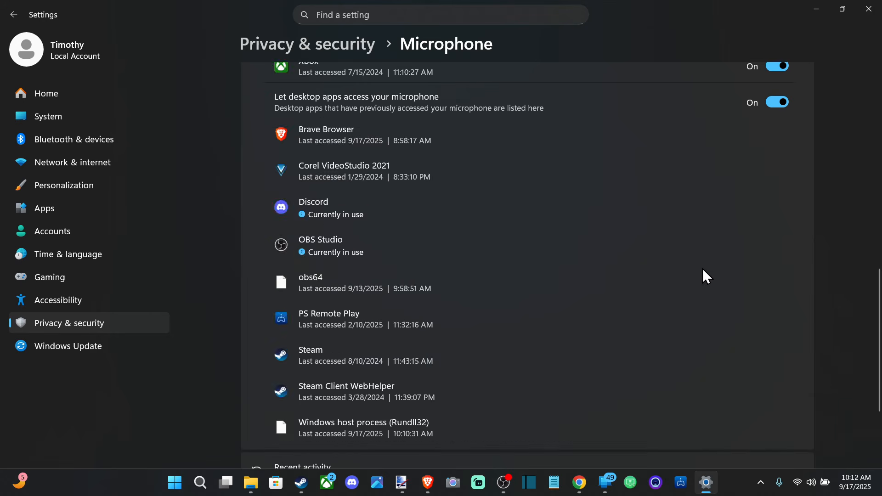
scroll(715, 278, up, 6)
scroll(734, 264, up, 3)
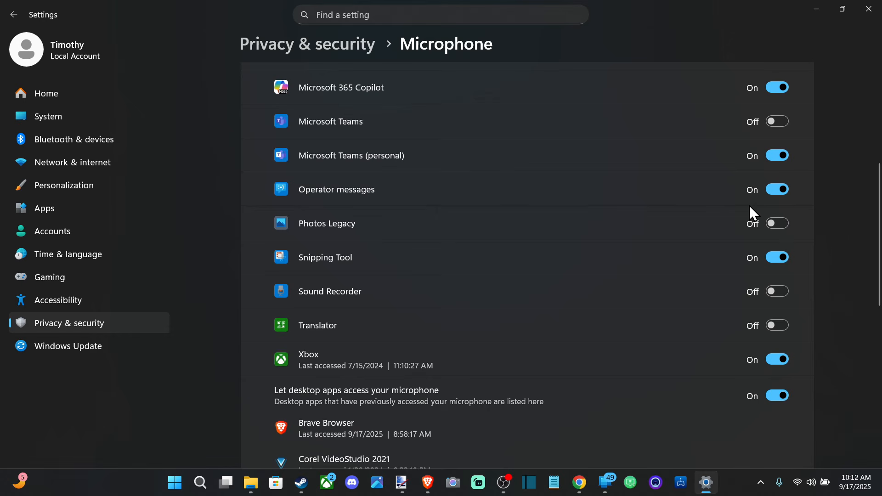
scroll(749, 205, up, 4)
scroll(753, 175, up, 2)
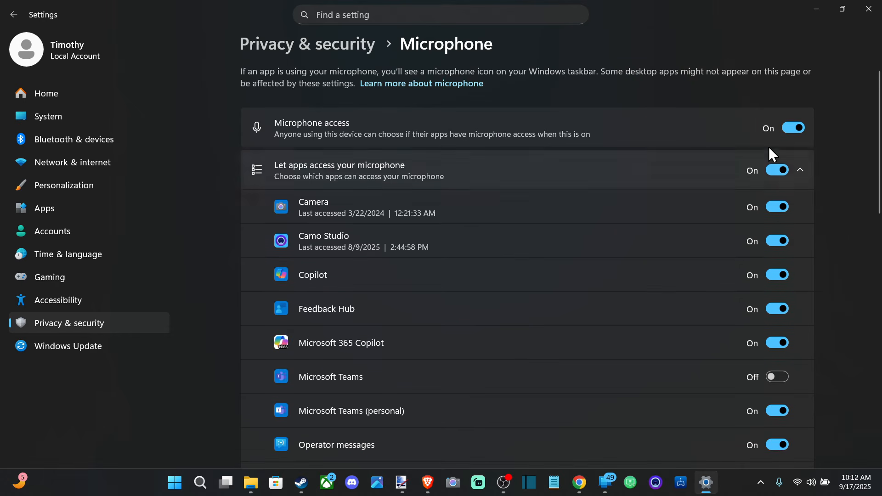
click(868, 9)
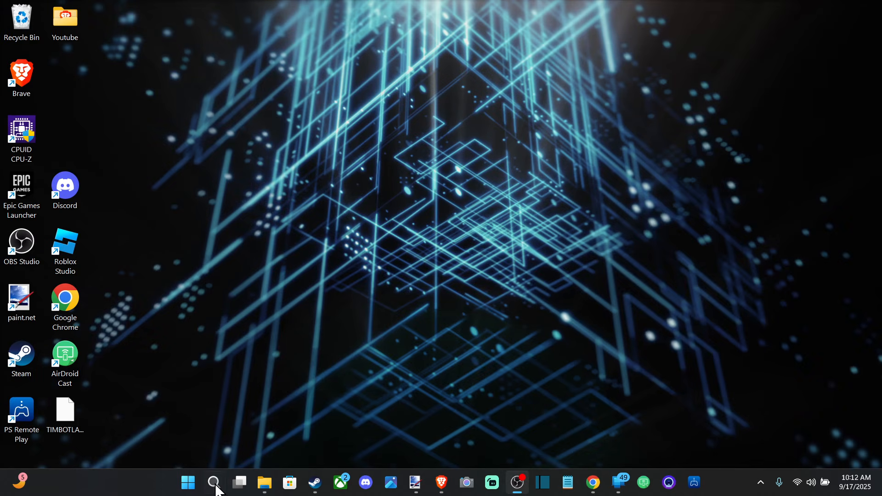
Reopen Windows Settings and go to the Volume mixer within the system's Sound settings
key(super)
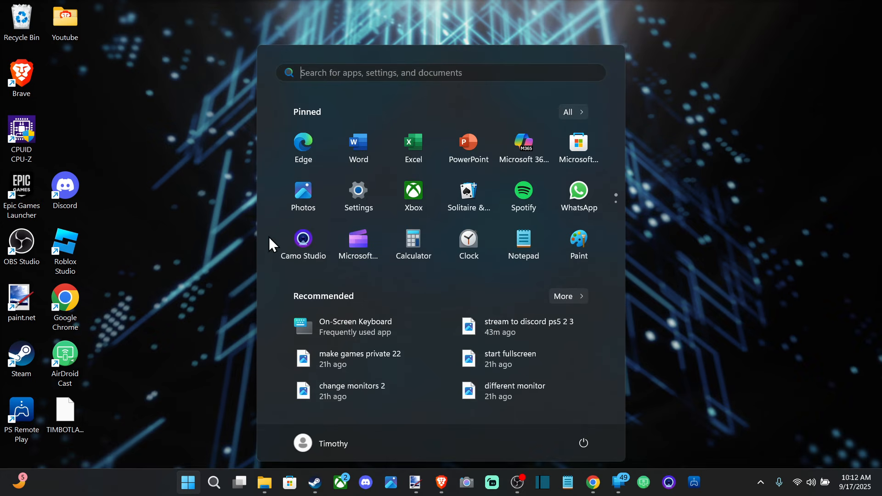
click(348, 199)
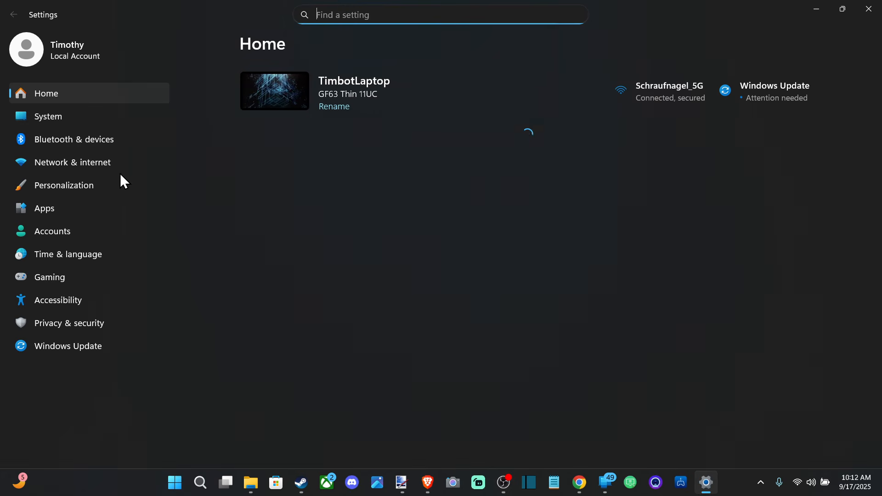
click(111, 118)
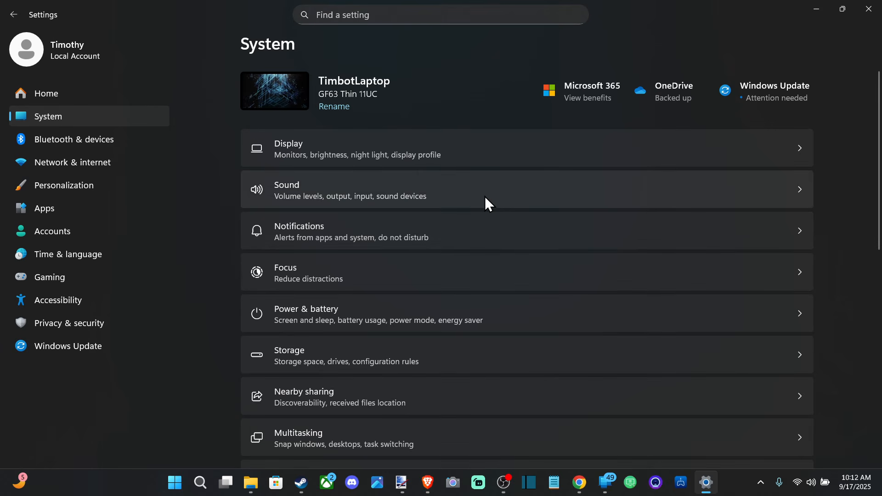
click(484, 197)
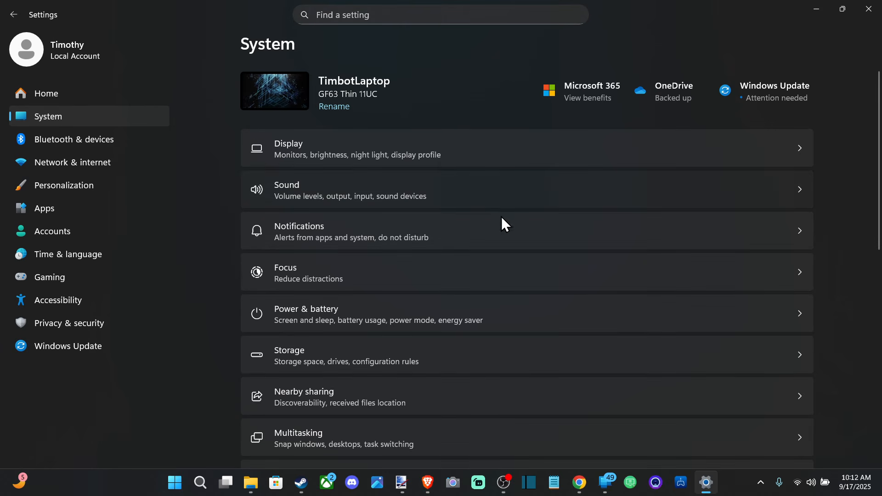
scroll(512, 211, down, 2)
scroll(505, 221, down, 10)
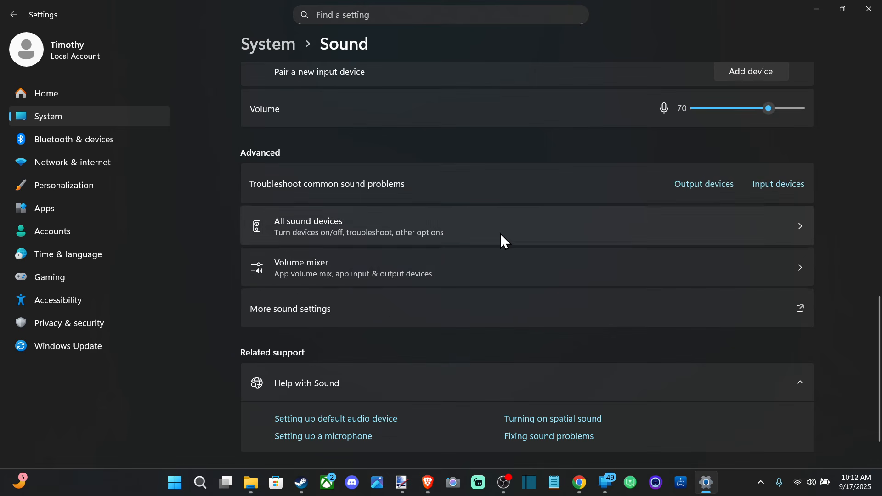
click(328, 277)
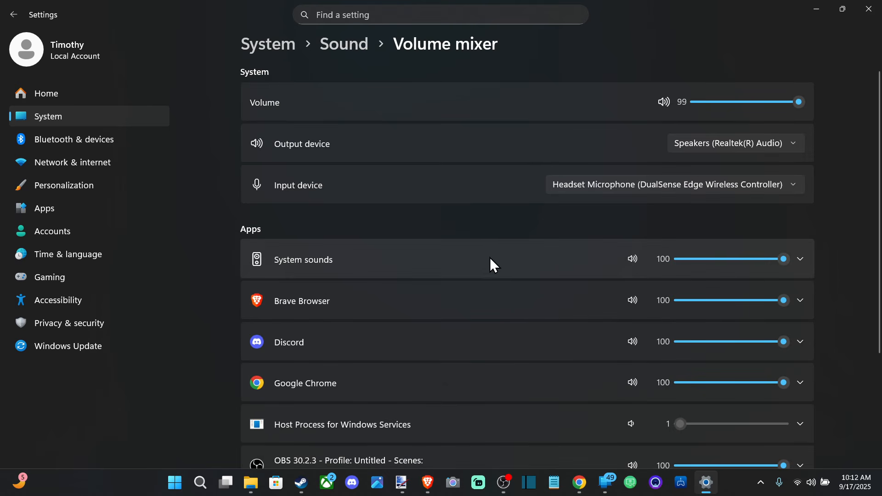
Expand System sounds in the app list and check its input device choices
scroll(489, 258, down, 1)
scroll(423, 224, up, 1)
click(361, 257)
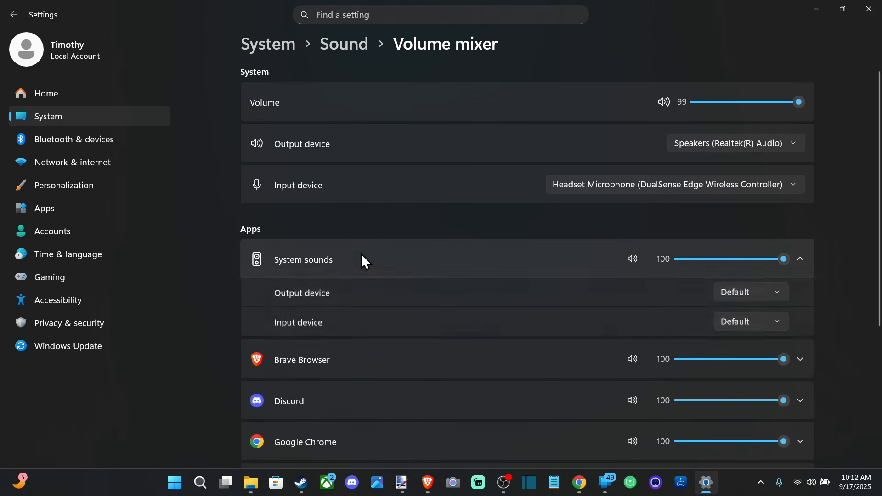
click(749, 325)
click(787, 324)
click(778, 324)
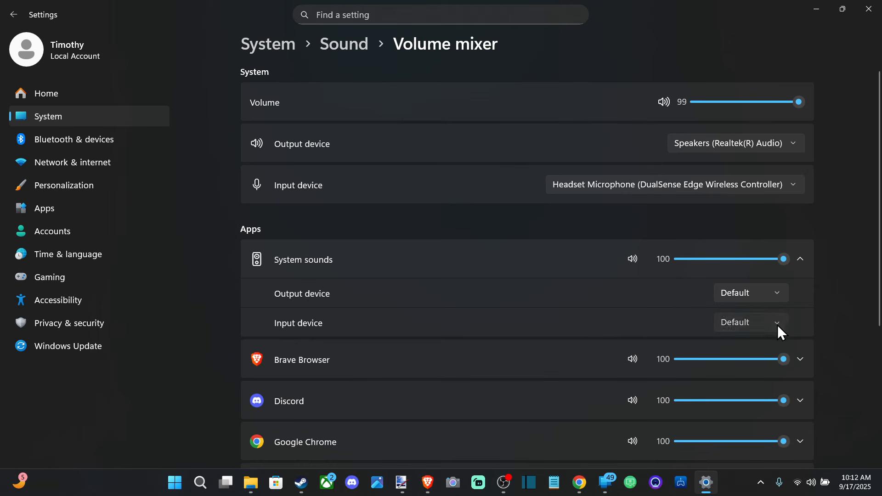
Expand Steam in the volume mixer and view its available input devices without changing the selection
scroll(506, 360, down, 3)
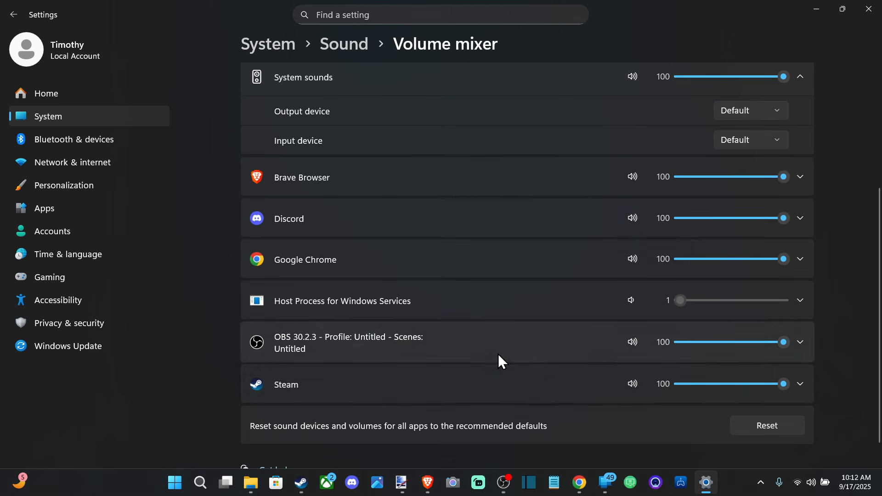
click(393, 387)
scroll(643, 331, down, 2)
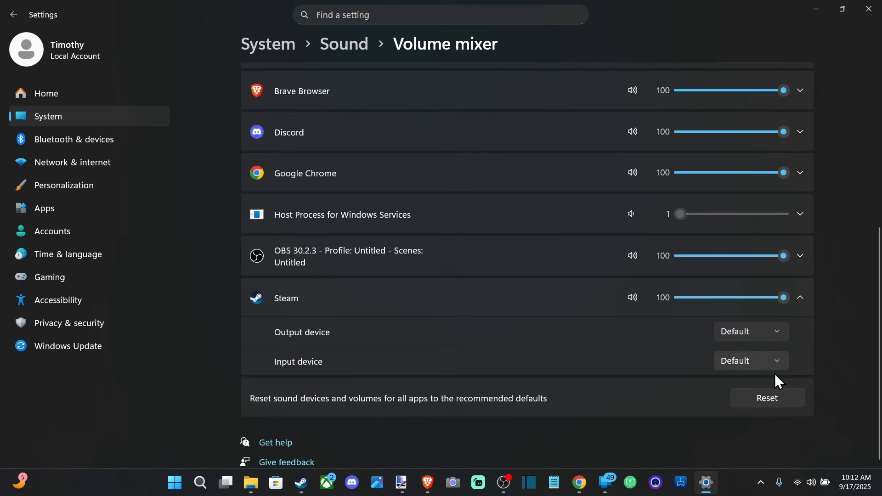
click(773, 368)
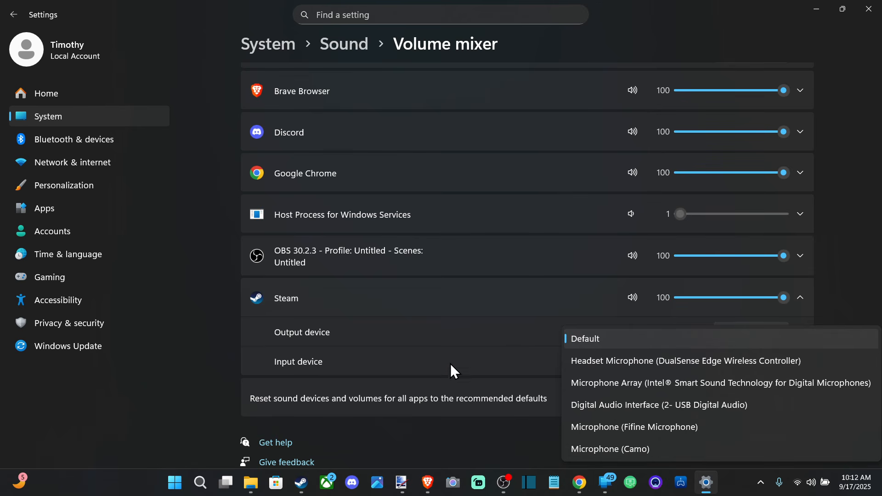
click(430, 367)
click(762, 354)
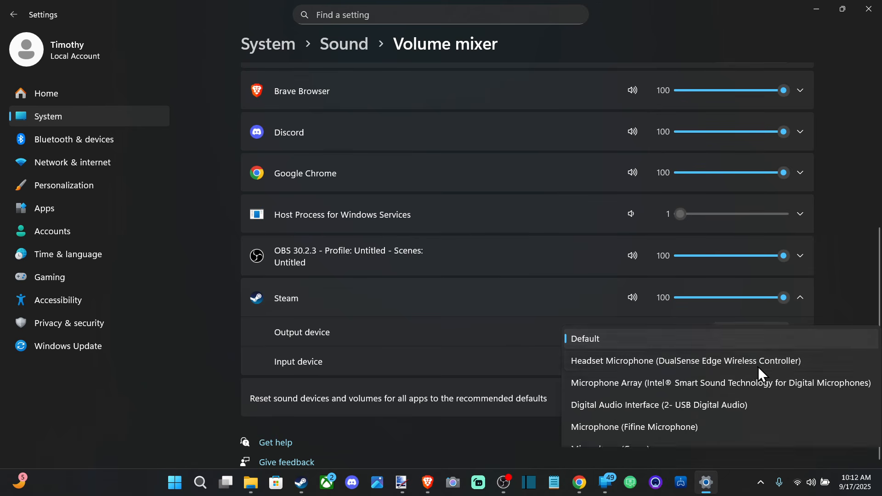
click(489, 342)
scroll(696, 255, up, 5)
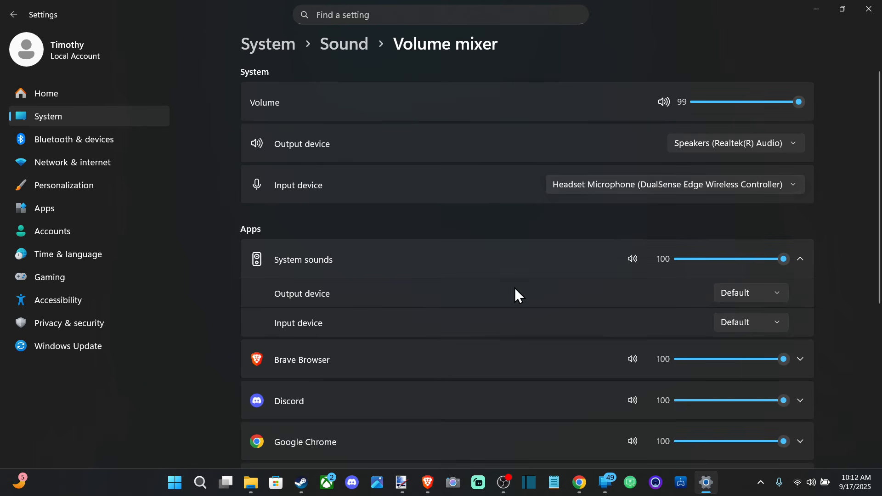
Return to the Sound settings and look over the input devices, input volume and advanced options
click(357, 38)
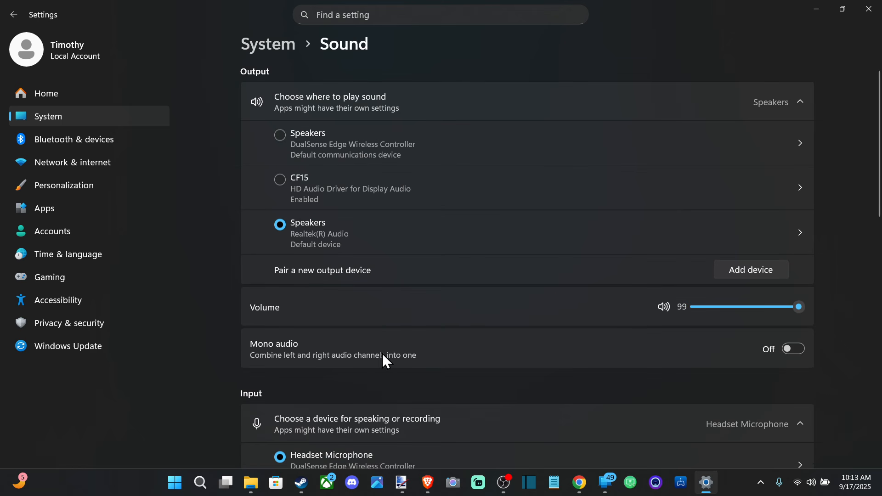
scroll(383, 353, down, 6)
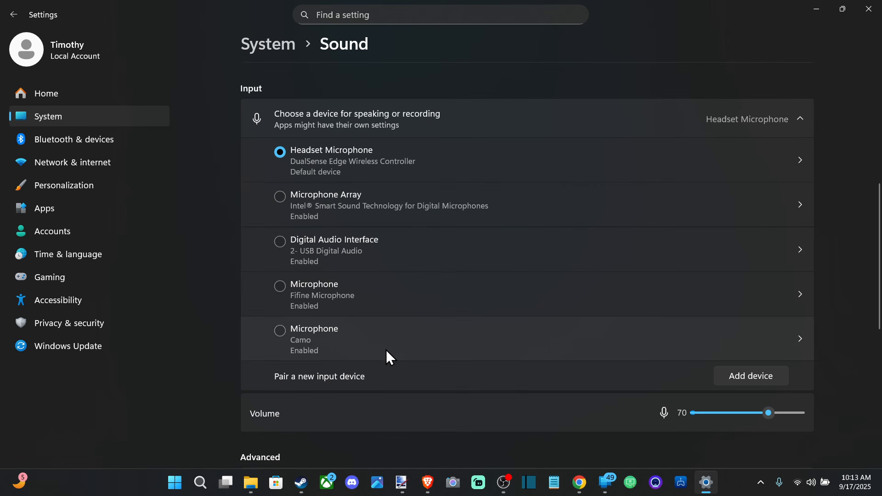
scroll(387, 349, down, 2)
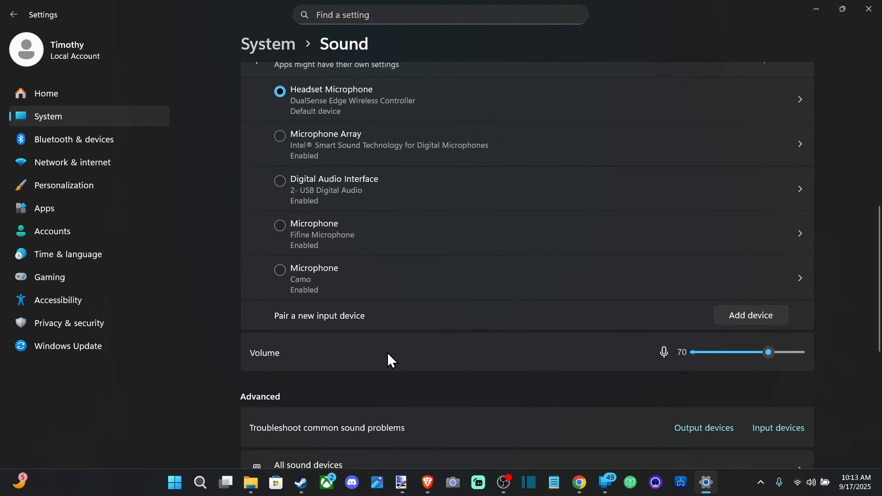
scroll(387, 352, down, 4)
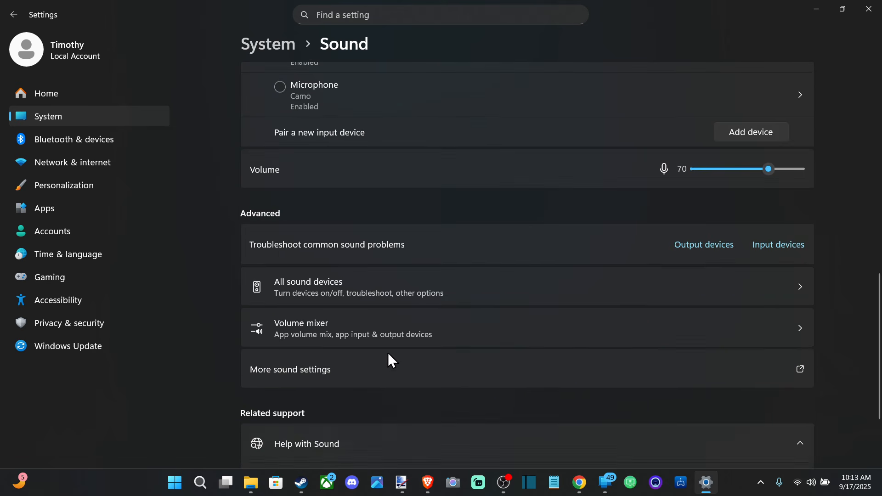
click(201, 486)
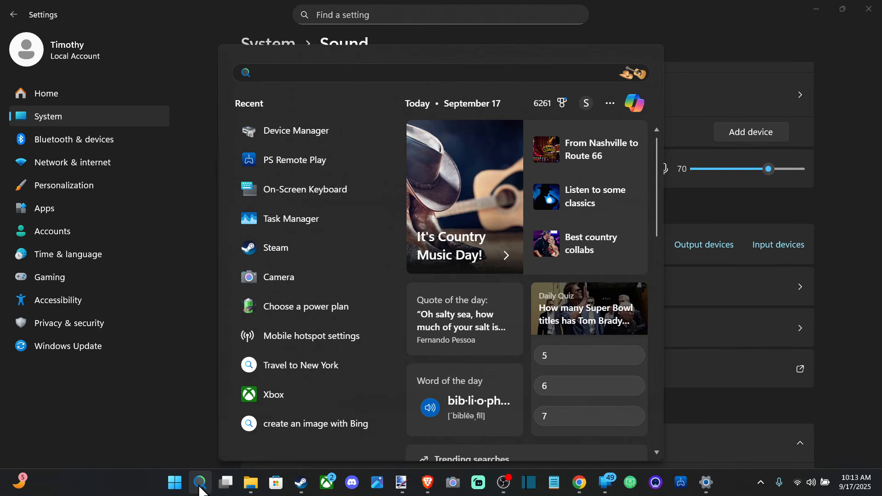
click(201, 487)
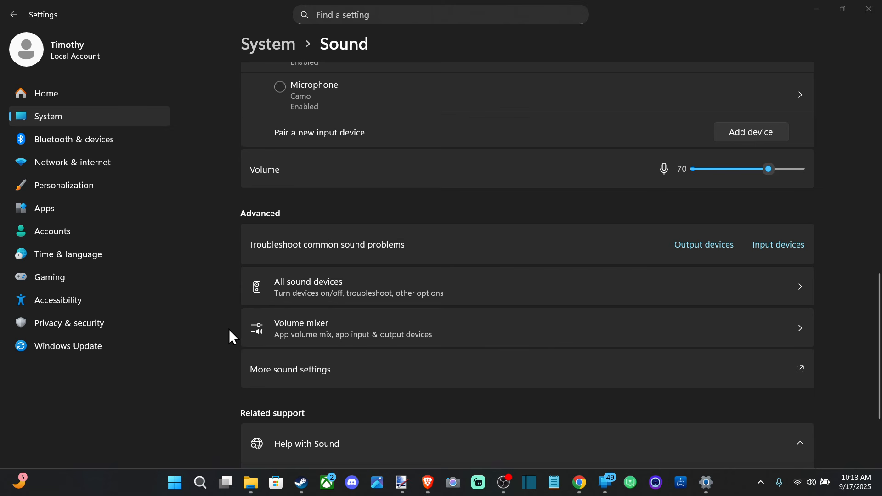
Look through all sound devices and open the properties of the Headset Microphone (DualSense Edge Wireless Controller)
click(344, 283)
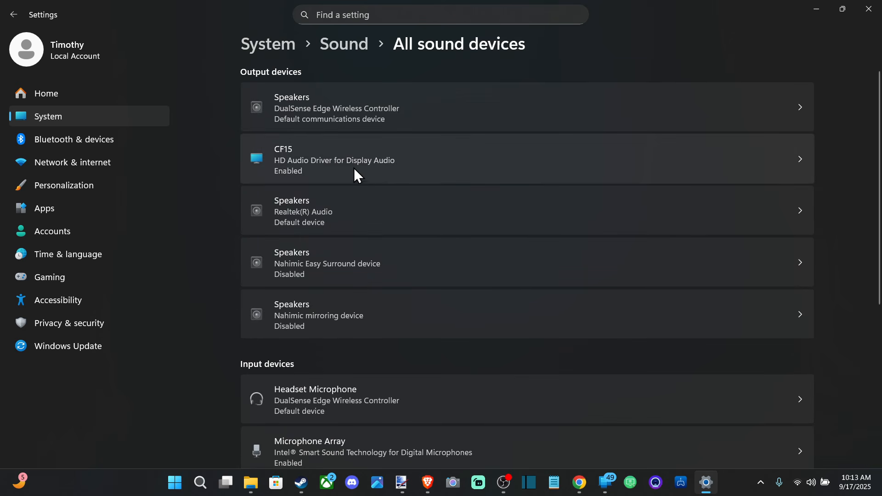
scroll(406, 182, down, 5)
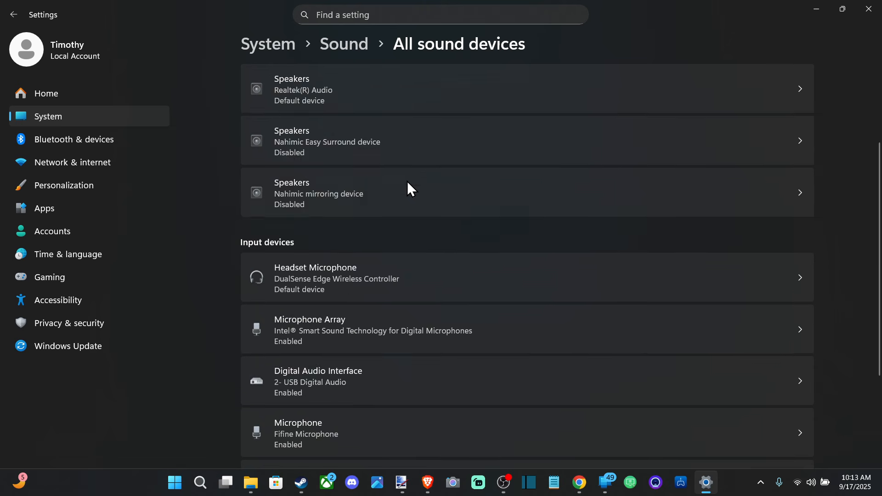
scroll(406, 188, up, 4)
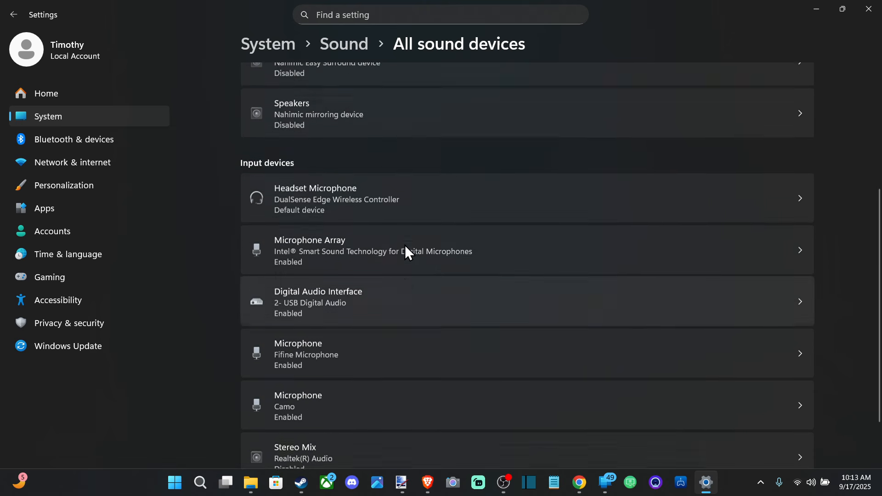
click(459, 307)
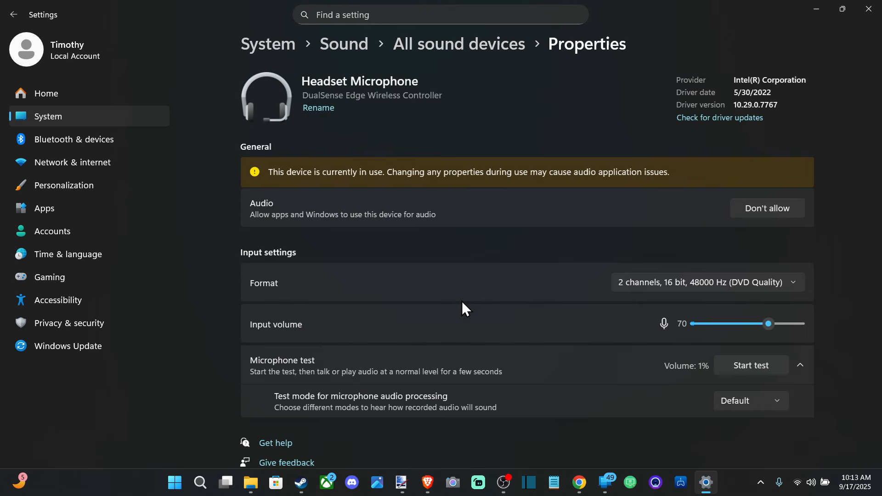